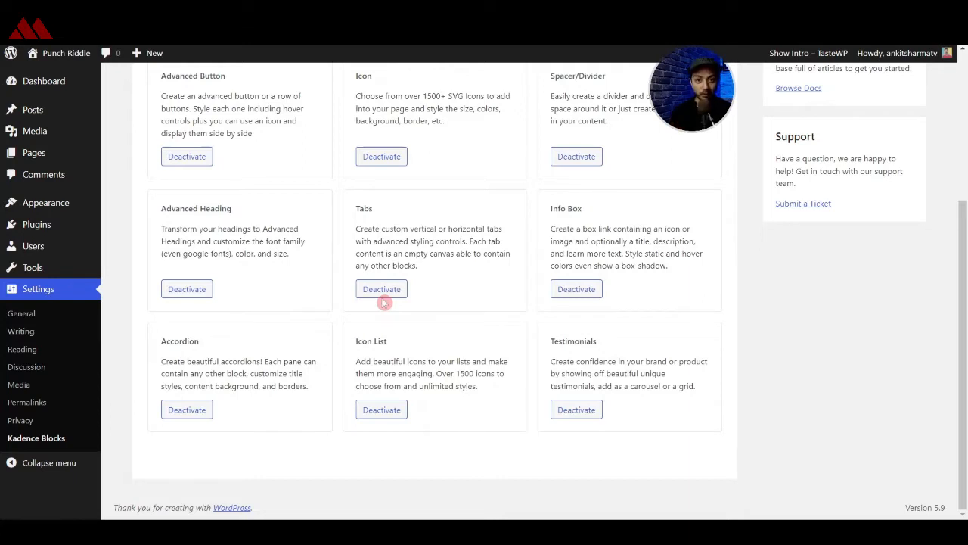
Add a new page to the site
scroll(384, 303, up, 3)
mouse_move(68, 155)
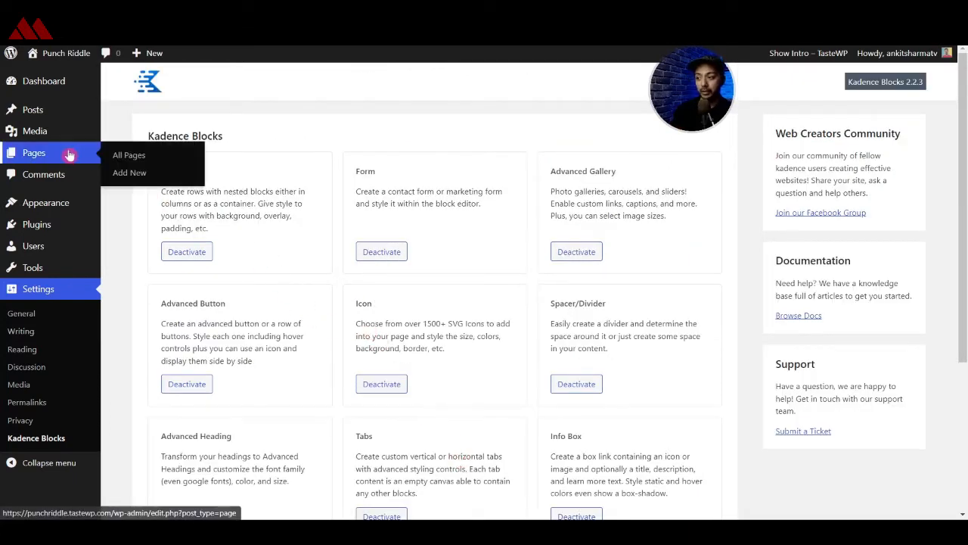
click(126, 173)
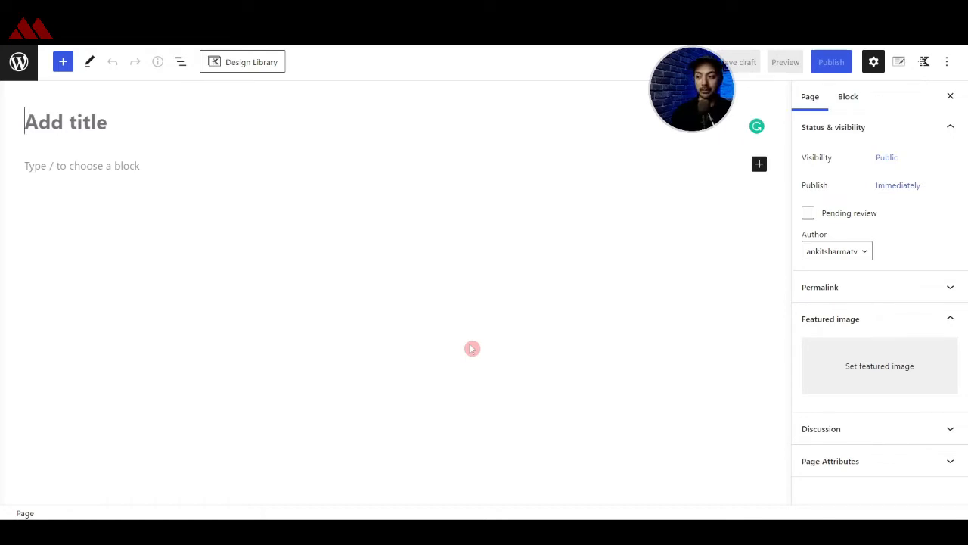
Title the page "Gutenberg Editor for beginners" and place the cursor in the empty paragraph below it
click(421, 258)
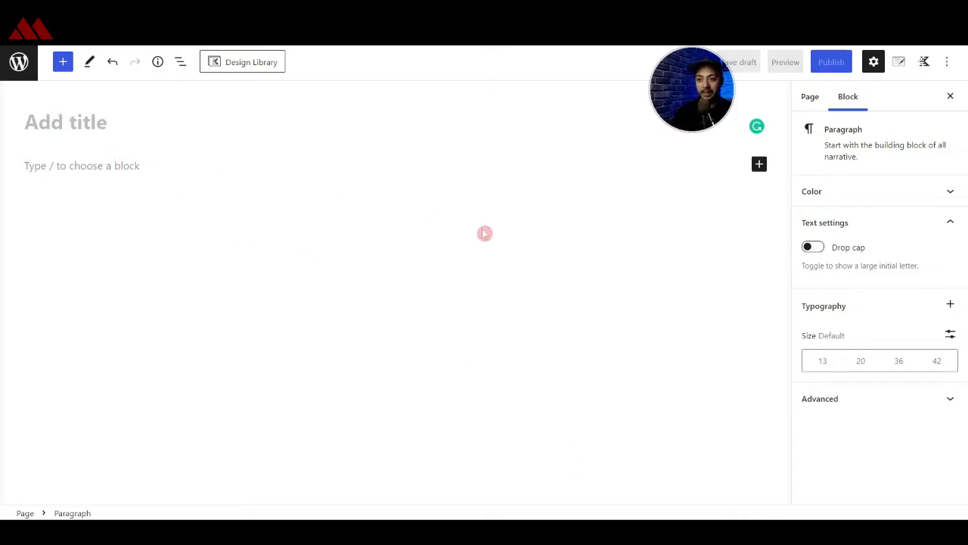
click(44, 127)
text(Gutenberg Editor for beginners)
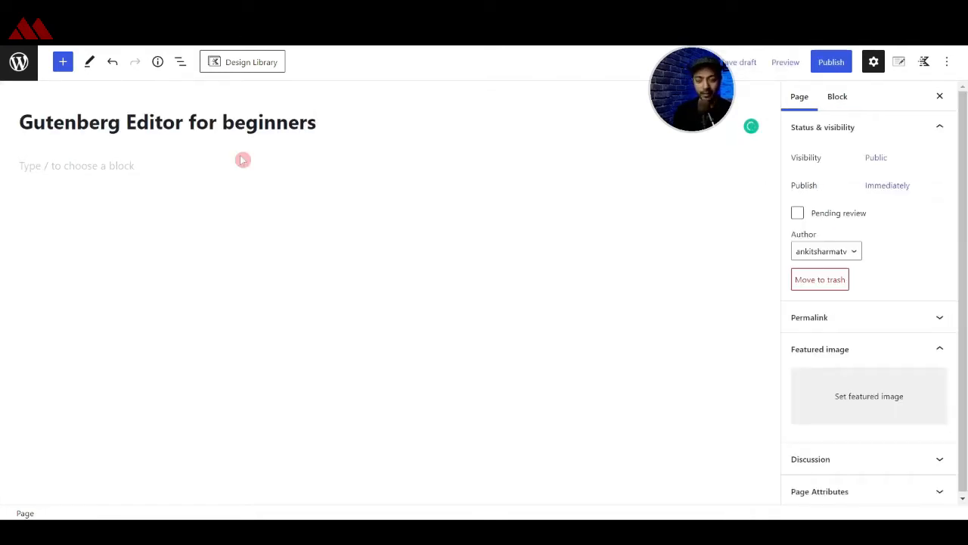
click(108, 165)
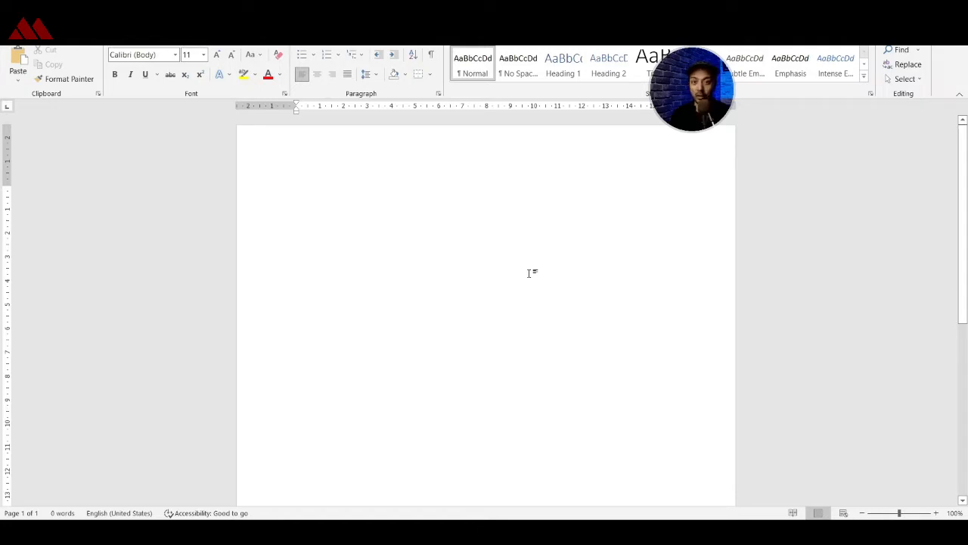
In the blank Word document, enter the line "alskdjalskdjalsdkj" and insert a one-row, two-column table below it
text(alskdjalskdjalsdkj)
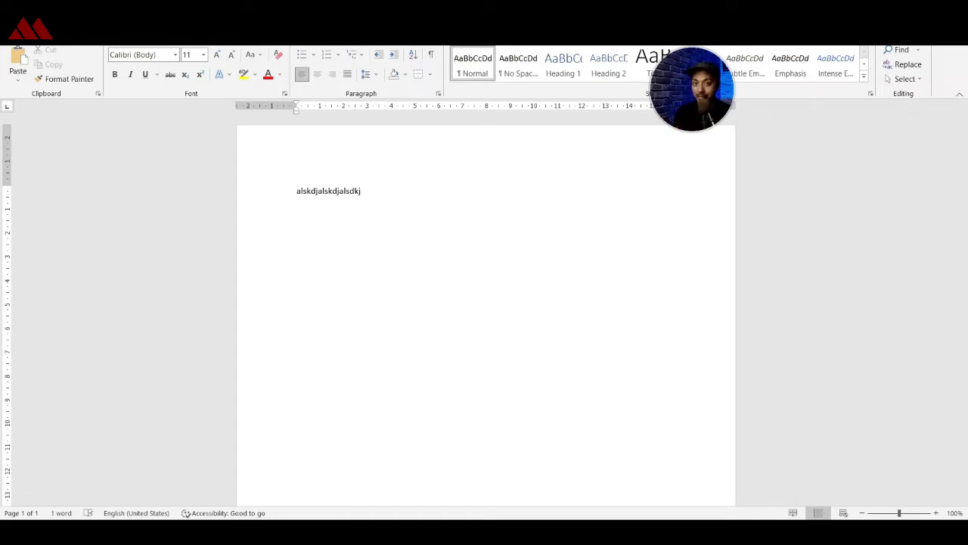
key(Return)
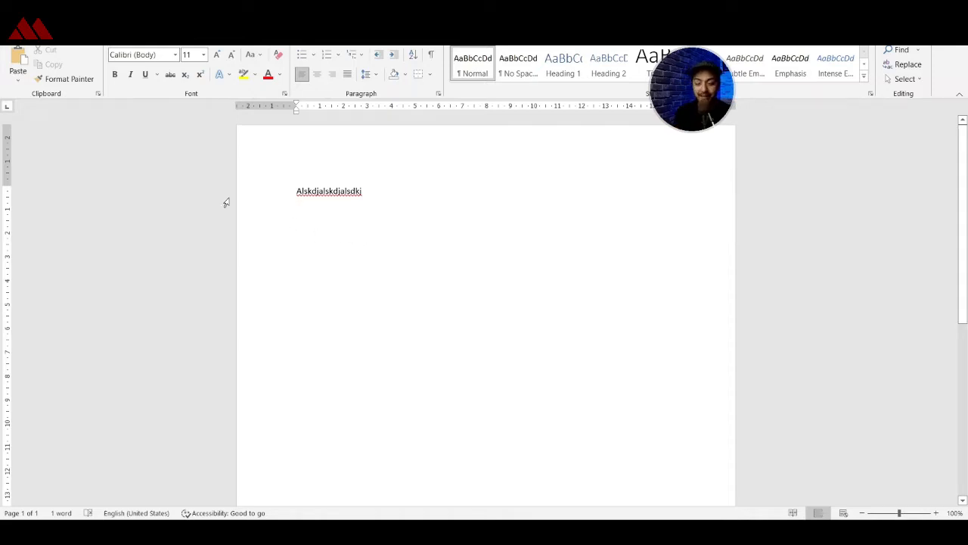
click(79, 34)
click(91, 72)
click(101, 112)
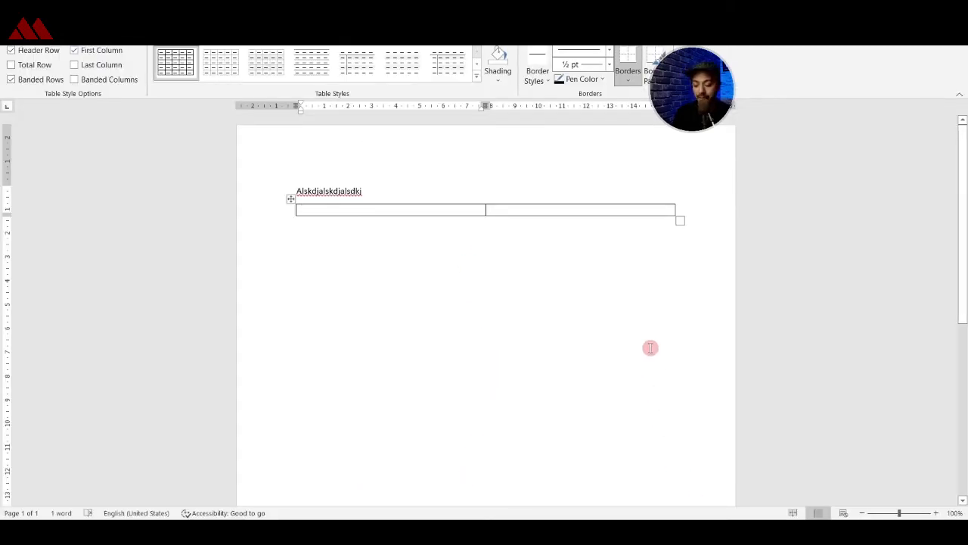
Paste the food photo into the table's first cell and put the Lorem ipsum paragraph in the second cell
key(ctrl+v)
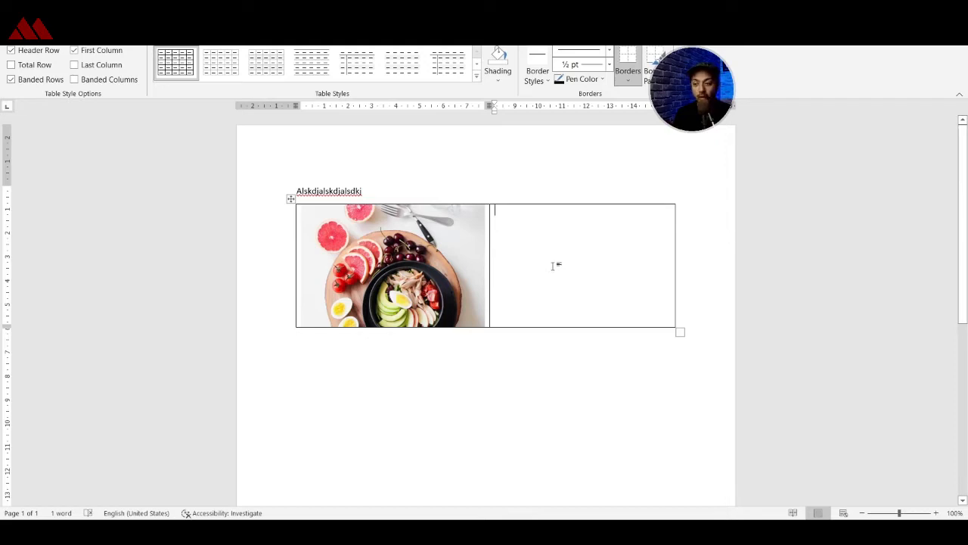
text(Lorem ipsum dolor sit amet, consectetur adipiscing elit, sed do eiusmod tempor incididunt ut labore et dolore magna aliqua. Ut enim ad minim veniam, quis nostrud exercitation ullamco laboris nisi ut aliquip ex ea commodo consequat. Duis aute irure dolor in reprehenderit in voluptate velit esse cillum dolore eu fugiat nulla pariatur. Excepteur sint occaecat cupidatat non proident, sunt in culpa qui officia deserunt mollit anim id est laborum.)
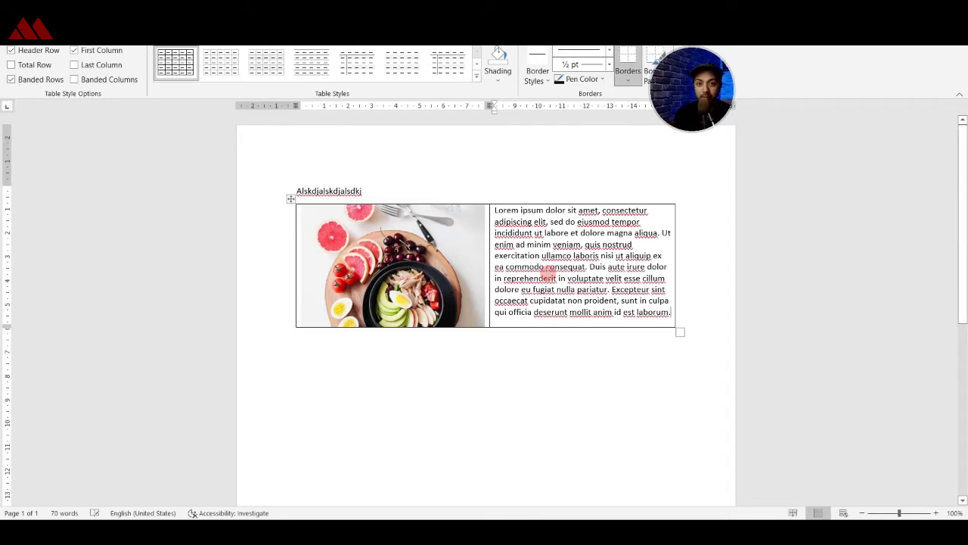
key(ctrl+z)
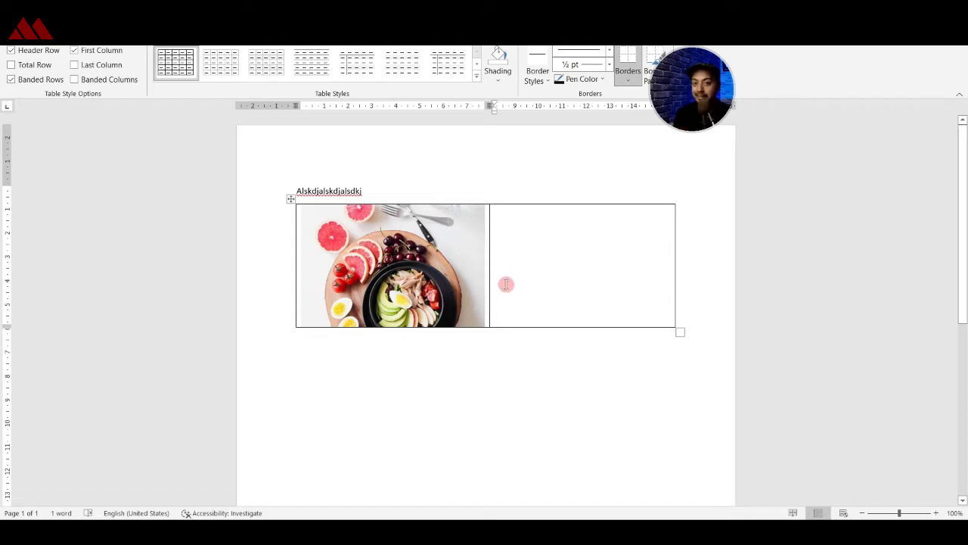
text(Lorem ipsum dolor sit amet, consectetur adipiscing elit, sed do eiusmod tempor incididunt ut labore et dolore magna aliqua. Ut enim ad minim veniam, quis nostrud exercitation ullamco laboris nisi ut aliquip ex ea commodo consequat. Duis aute irure dolor in reprehenderit in voluptate velit esse cillum dolore eu fugiat nulla pariatur. Excepteur sint occaecat cupidatat non proident, sunt in culpa qui officia deserunt mollit anim id est laborum.)
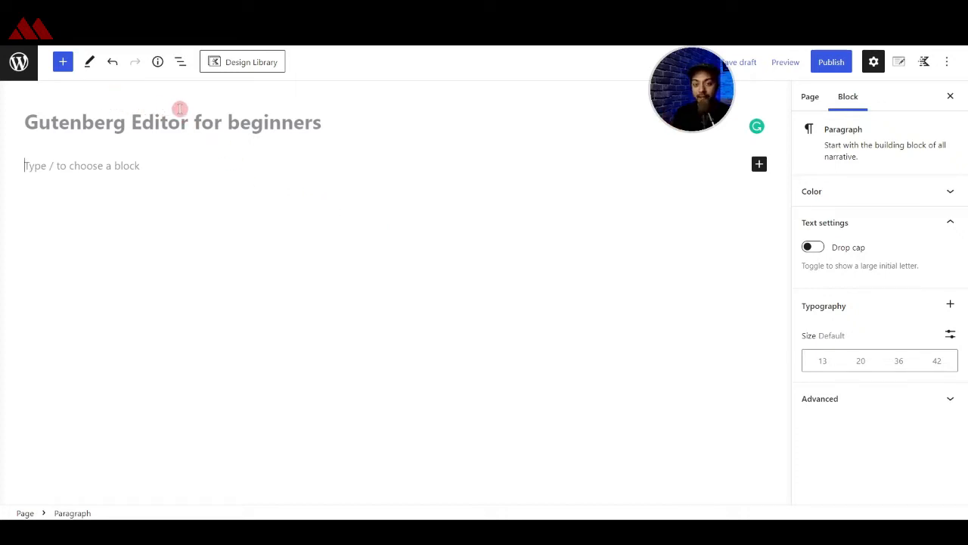
Switch back to WordPress and look through the available block categories, from Kadence Blocks to the theme blocks
click(19, 75)
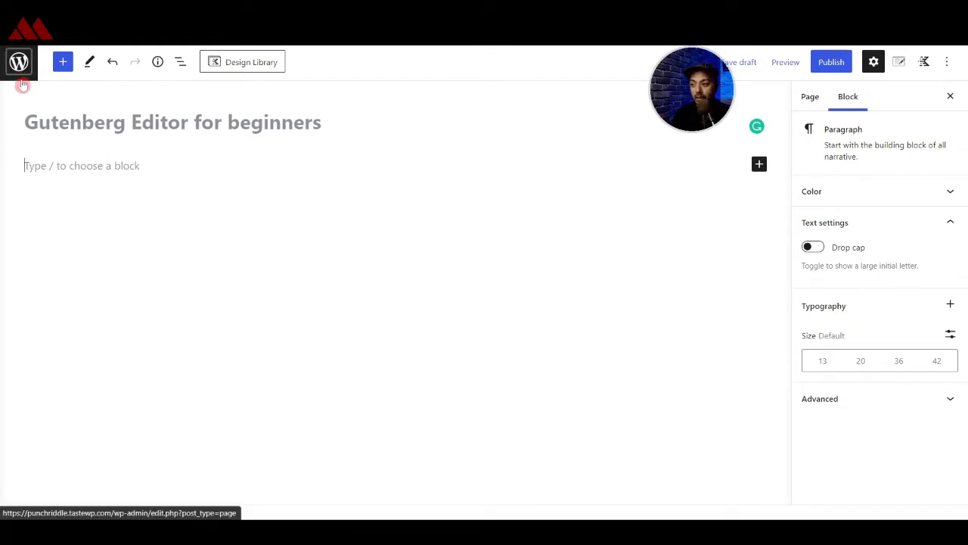
click(64, 65)
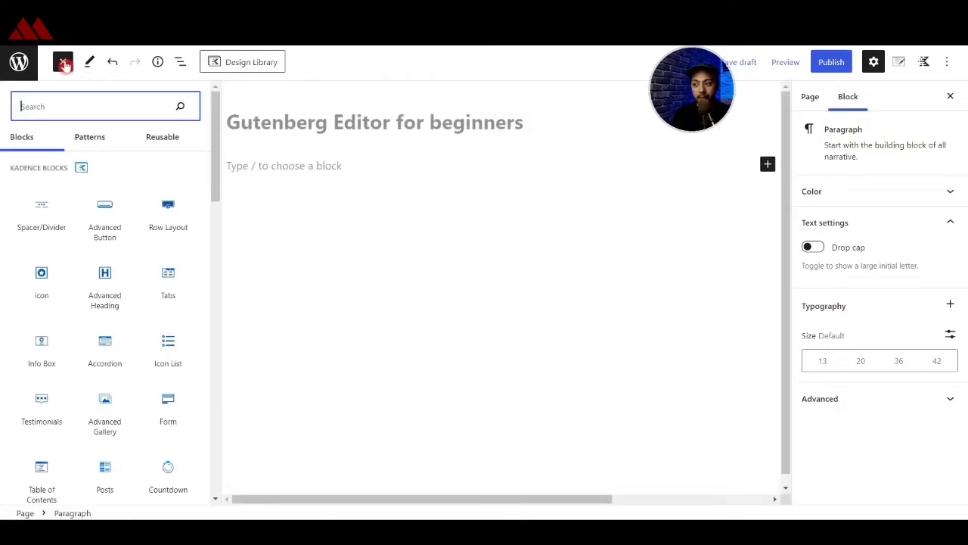
scroll(119, 172, down, 12)
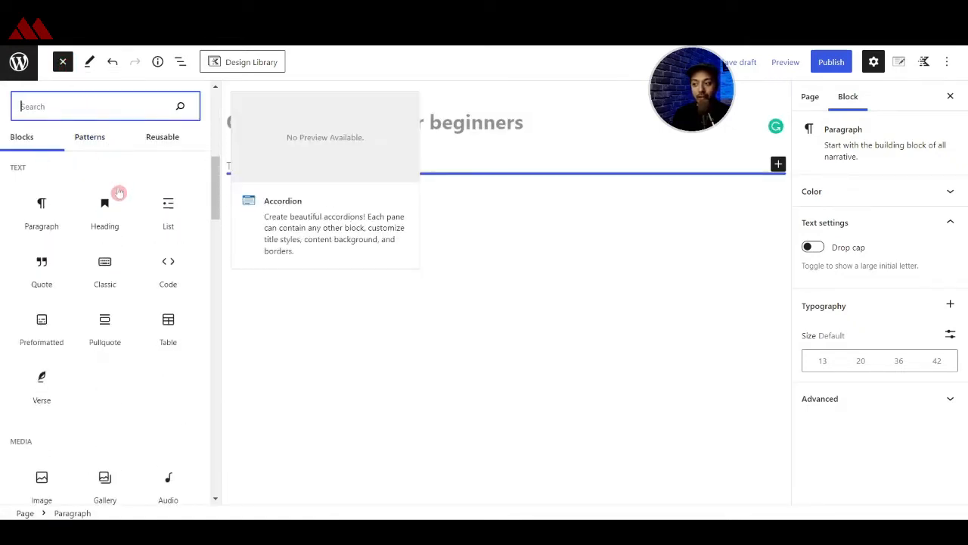
scroll(129, 257, down, 5)
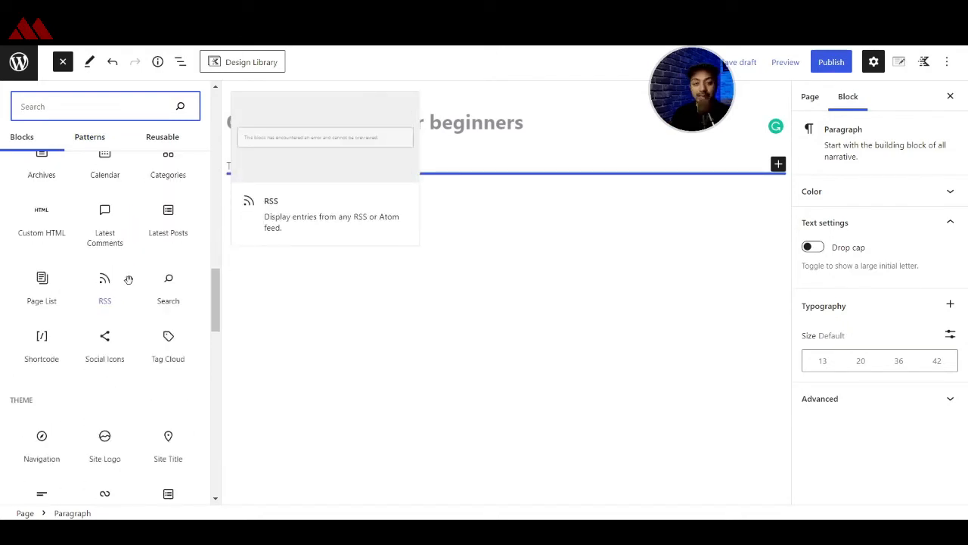
scroll(131, 282, up, 5)
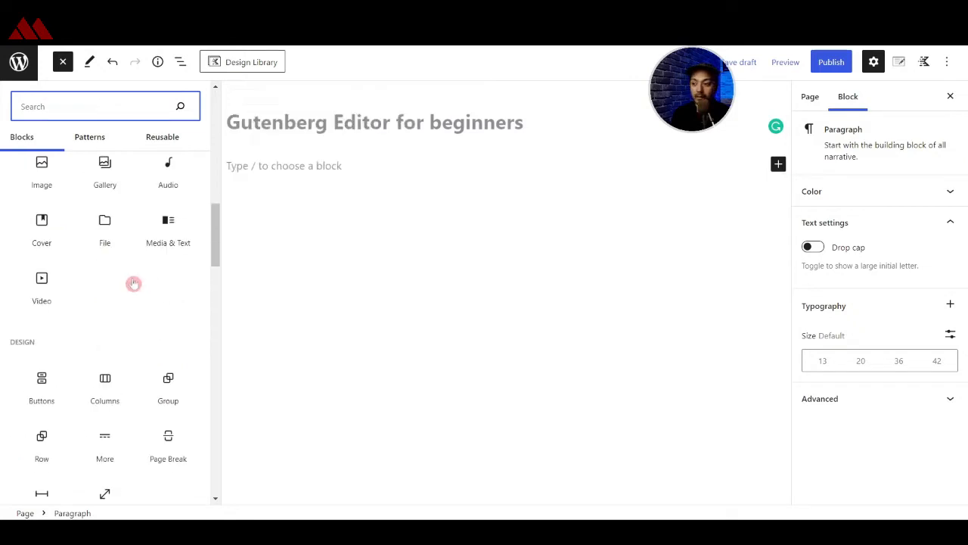
scroll(133, 283, up, 5)
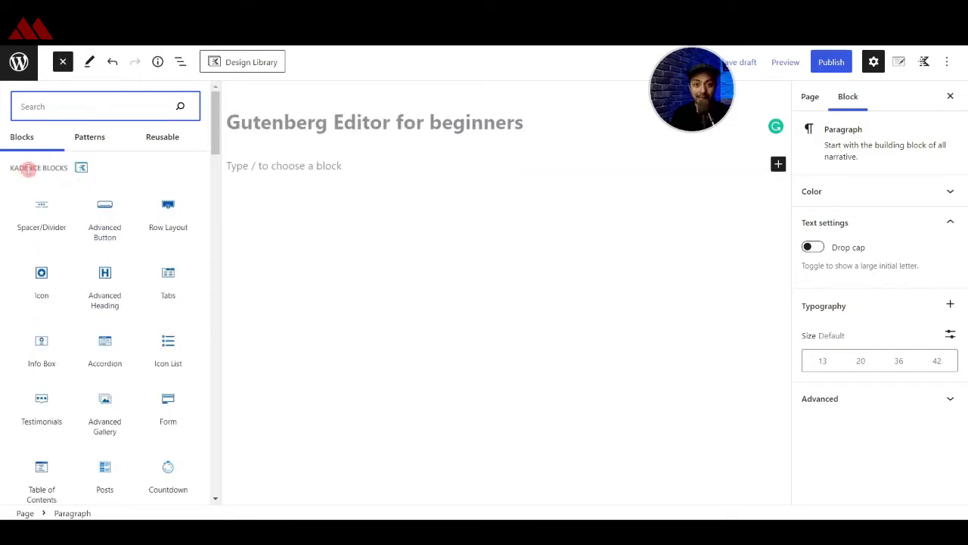
Look through the available block patterns and reusable blocks, and close the block library
click(100, 140)
scroll(112, 224, down, 1)
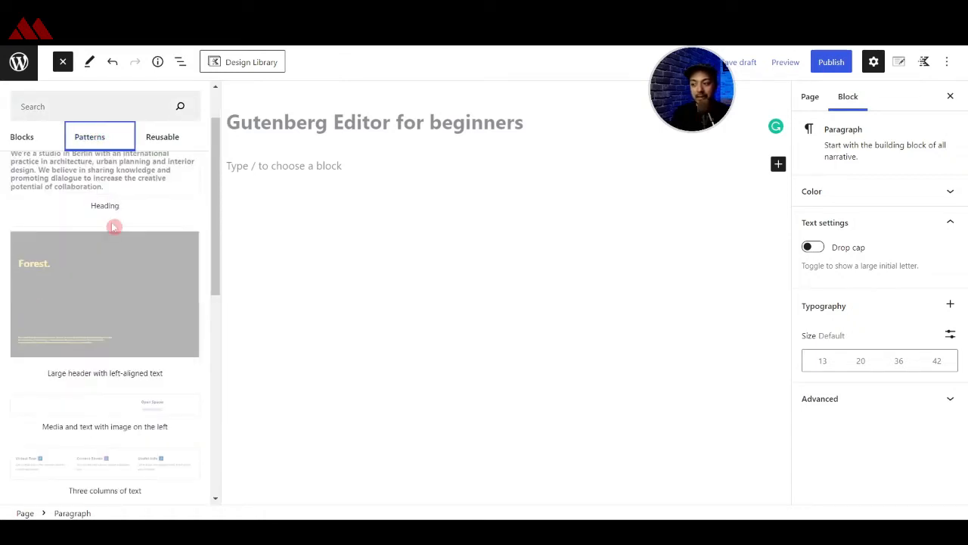
scroll(114, 227, down, 5)
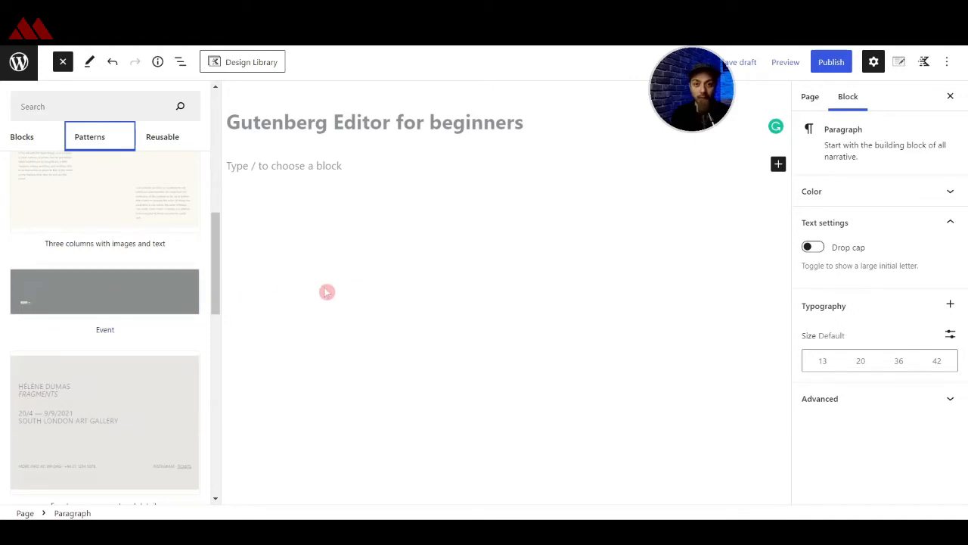
scroll(179, 280, up, 5)
click(159, 139)
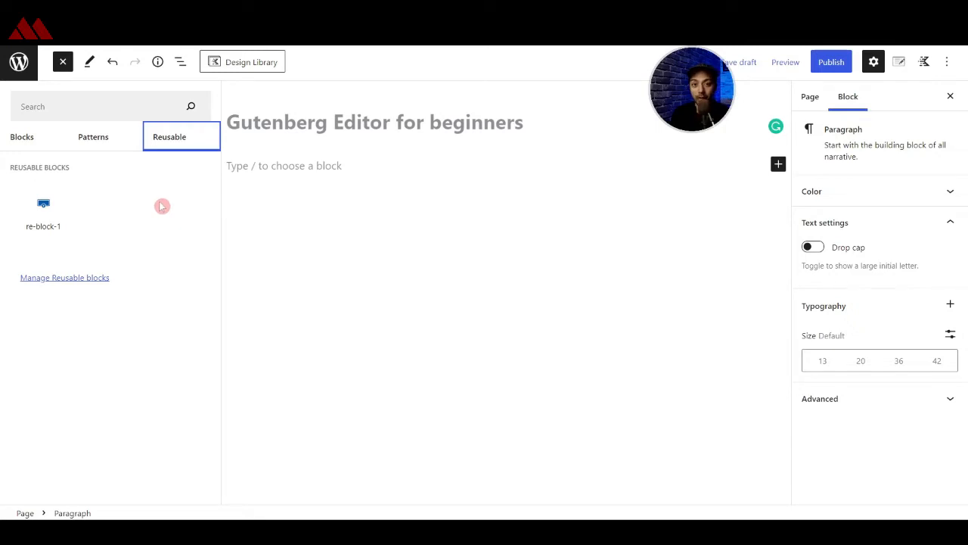
click(63, 62)
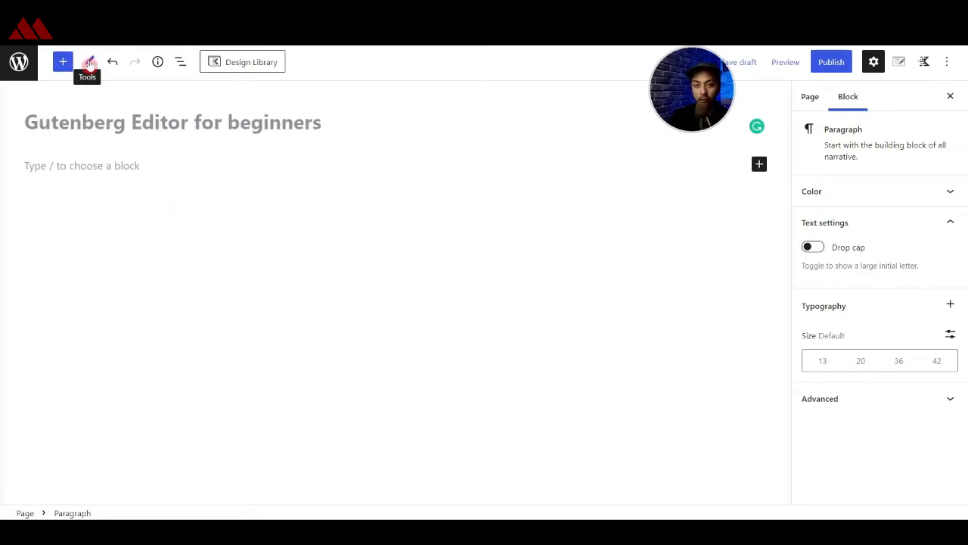
Switch the editor's tool to Select and back to Edit
click(89, 63)
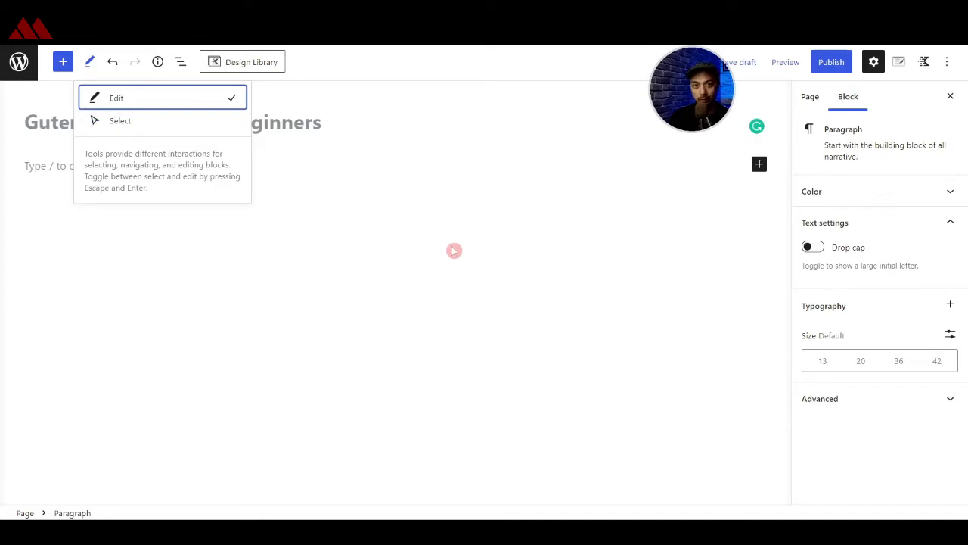
key(Escape)
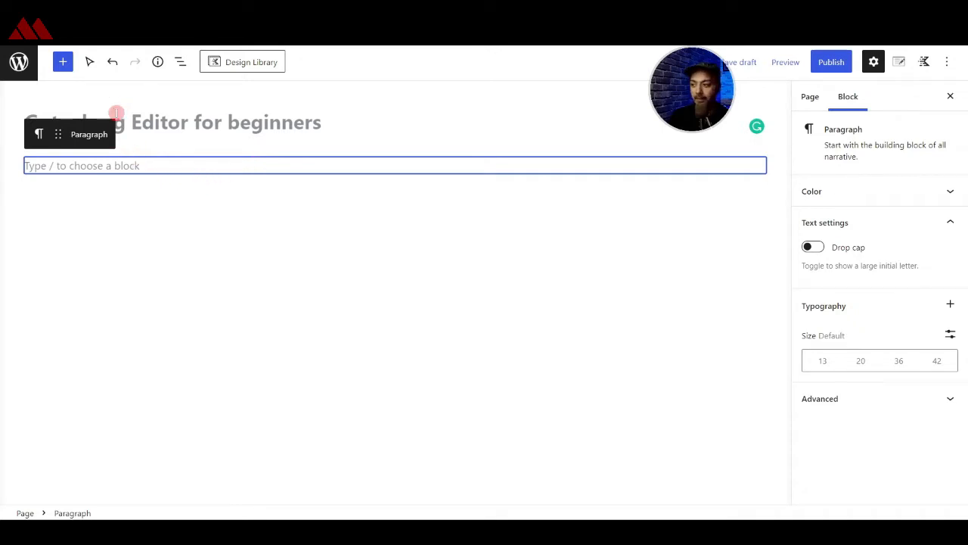
click(89, 61)
click(125, 99)
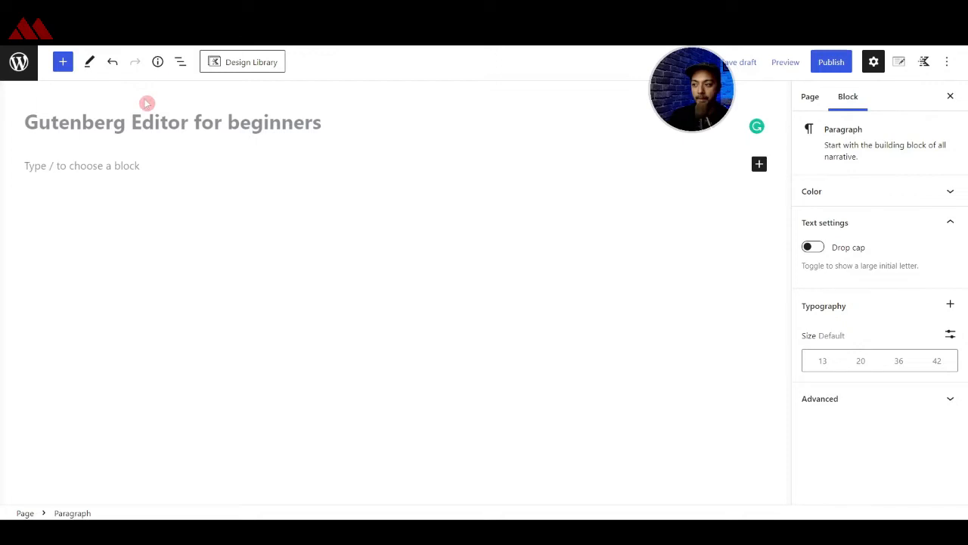
Check the page's document details and open the list view of its blocks
click(158, 65)
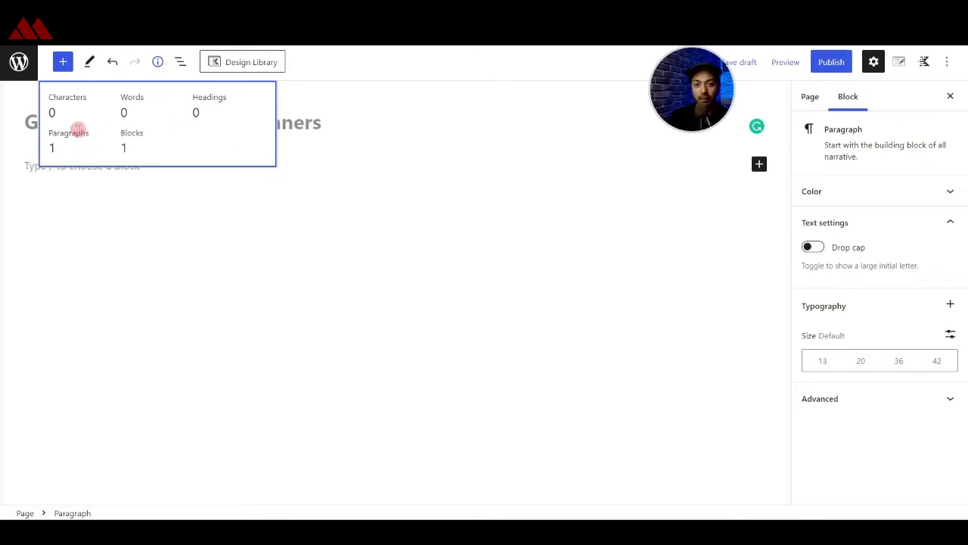
click(157, 62)
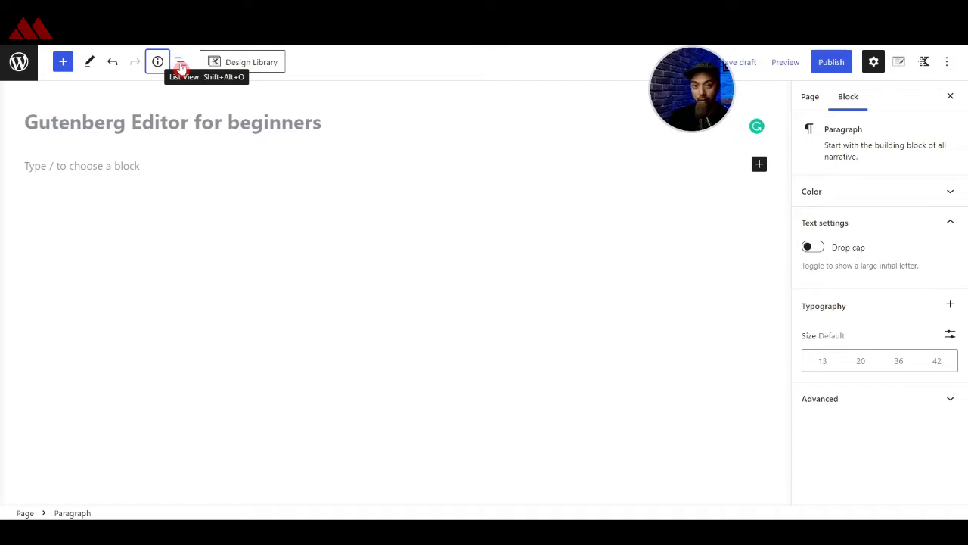
click(180, 63)
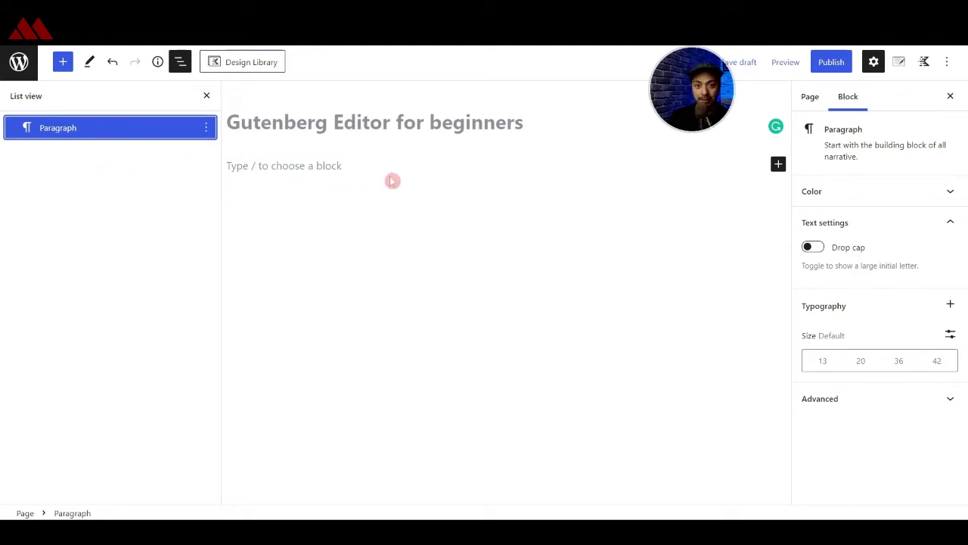
Add two paragraph blocks under the title, each filled with the Lorem ipsum placeholder text
click(343, 165)
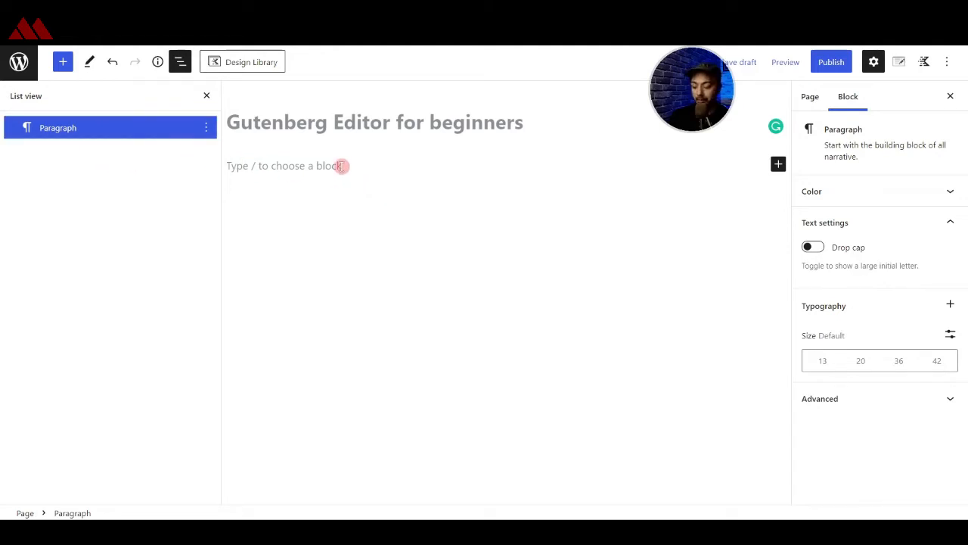
text(Lorem ipsum dolor sit amet, consectetur adipiscing elit, sed do eiusmod tempor incididunt ut labore et dolore magna aliqua. Ut enim ad minim veniam, quis nostrud exercitation ullamco laboris nisi ut aliquip ex ea commodo consequat. Duis aute irure dolor in reprehenderit in voluptate velit esse cillum dolore eu fugiat nulla pariatur. Excepteur sint occaecat cupidatat non proident, sunt in culpa qui officia deserunt mollit anim id est laborum.)
key(Return)
text(Lorem ipsum dolor sit amet, consectetur adipiscing elit, sed do eiusmod tempor incididunt ut labore et dolore magna aliqua. Ut enim ad minim veniam, quis nostrud exercitation ullamco laboris nisi ut aliquip ex ea commodo consequat. Duis aute irure dolor in reprehenderit in voluptate velit esse cillum dolore eu fugiat nulla pariatur. Excepteur sint occaecat cupidatat non proident, sunt in culpa qui officia deserunt mollit anim id est laborum.)
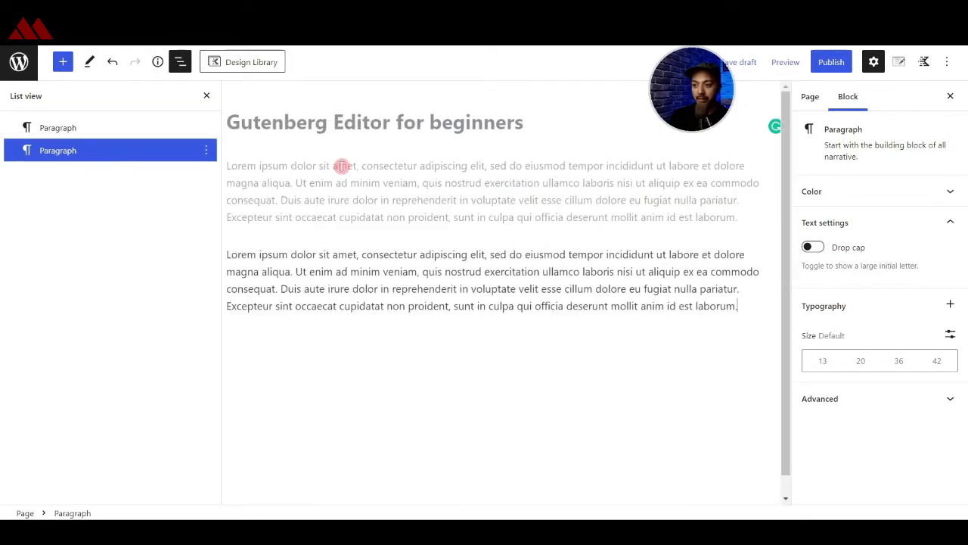
Number the paragraphs by putting "2" before the second one and "1" before the first one
click(228, 255)
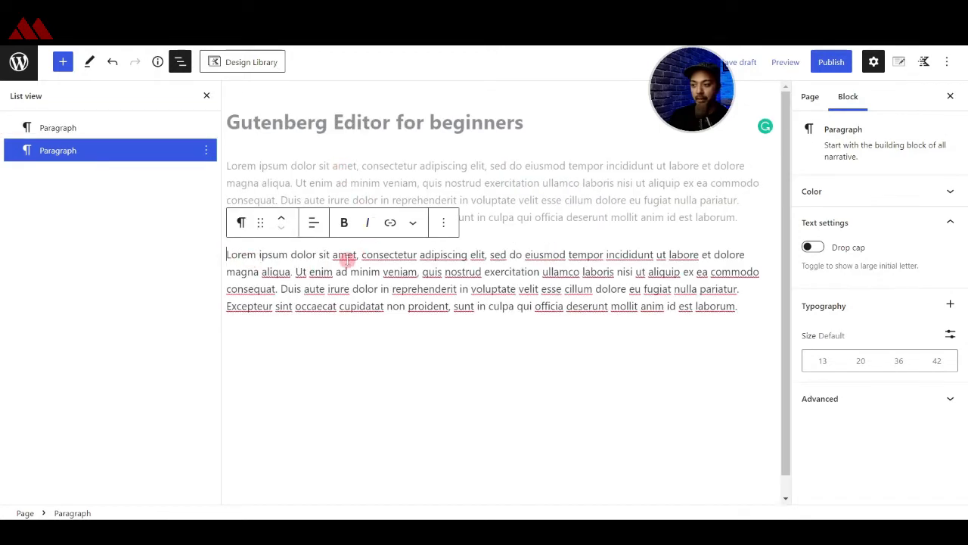
text(2)
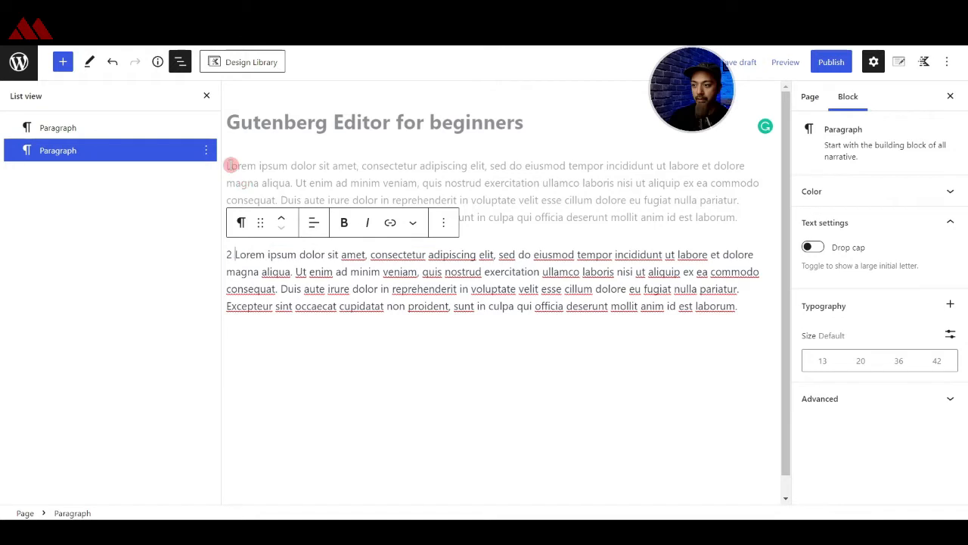
click(229, 165)
text(1)
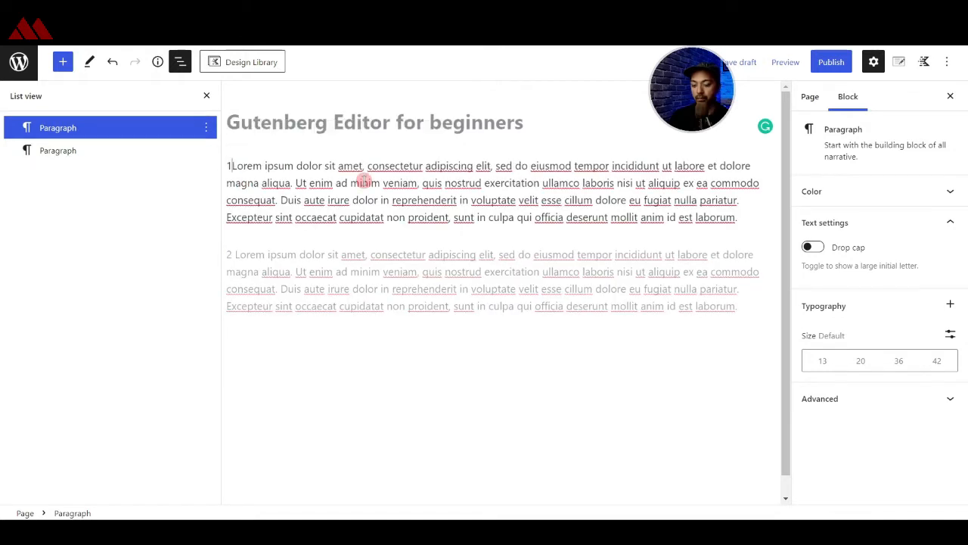
Move the paragraph numbered 2 above the paragraph numbered 1
click(260, 344)
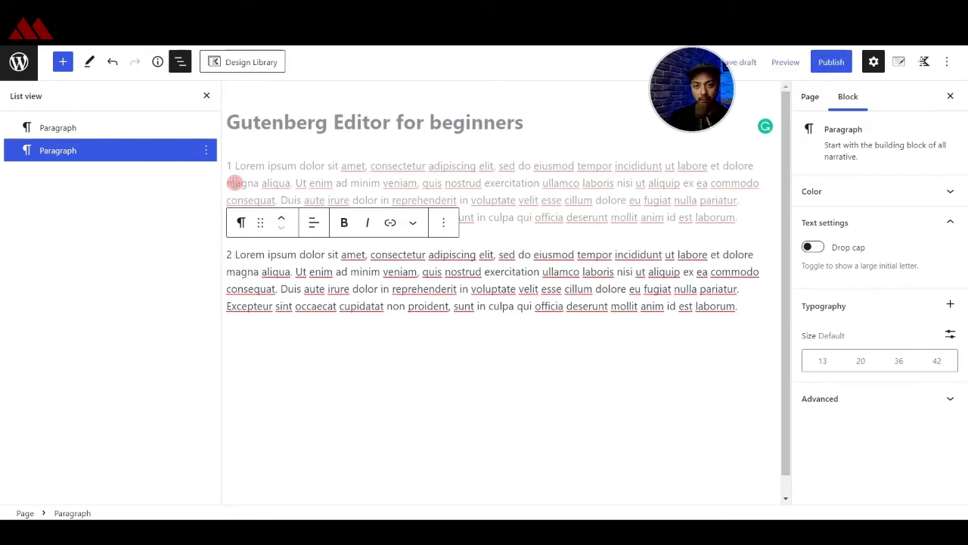
click(281, 218)
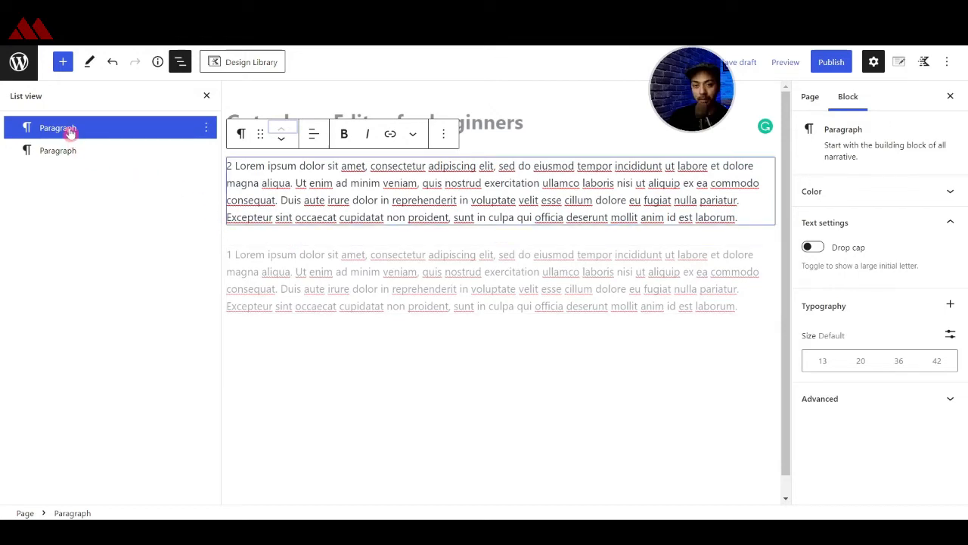
Move the paragraph numbered 2 below the paragraph numbered 1 and close the list view
mouse_move(70, 132)
mouse_down()
mouse_move(70, 162)
mouse_move(43, 136)
mouse_move(61, 149)
mouse_up()
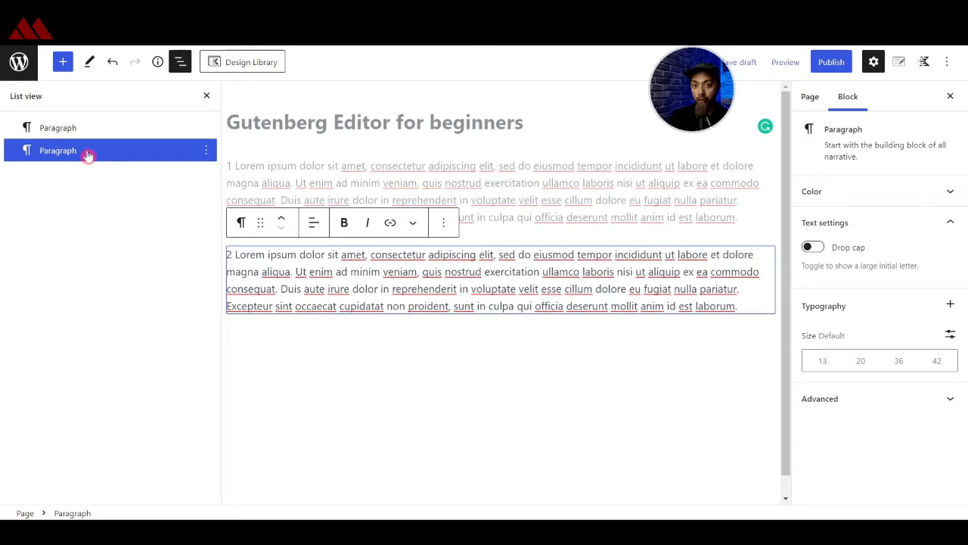
click(206, 96)
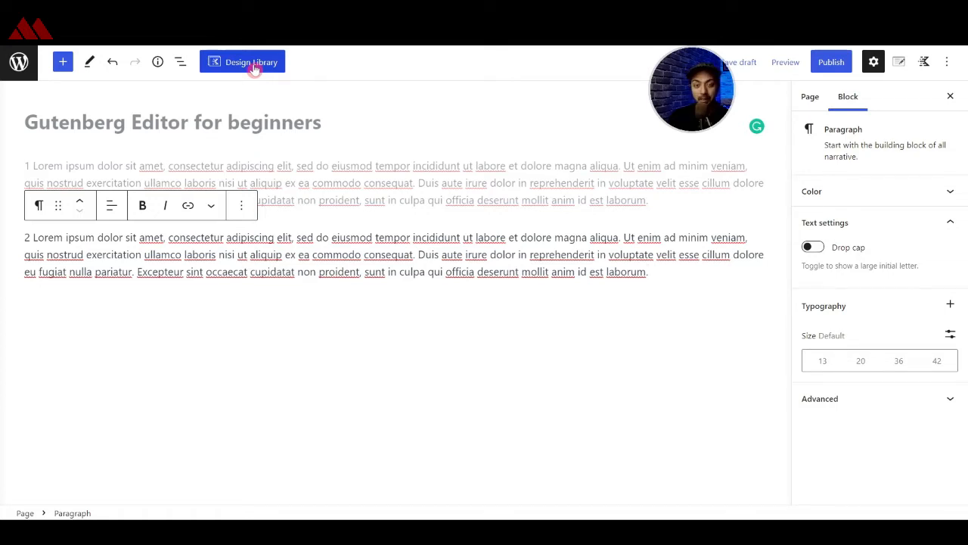
Look over the Design Library, the page's status, permalink and featured image settings, and the separate Page Settings with its layout options
click(253, 65)
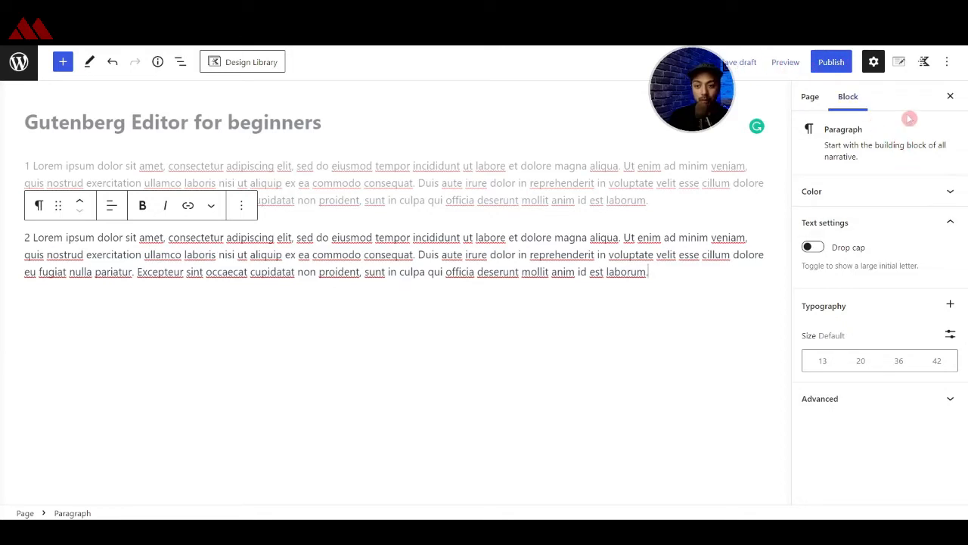
click(875, 64)
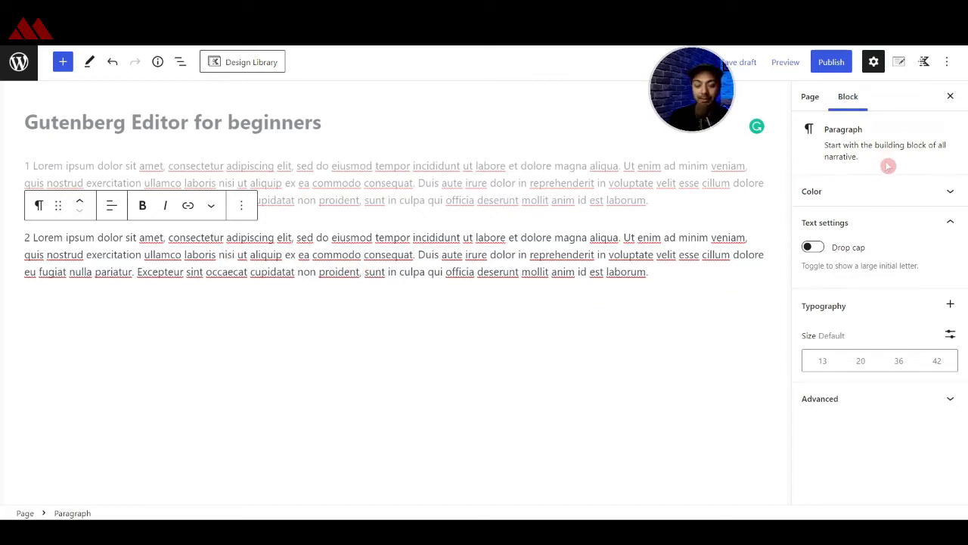
click(804, 98)
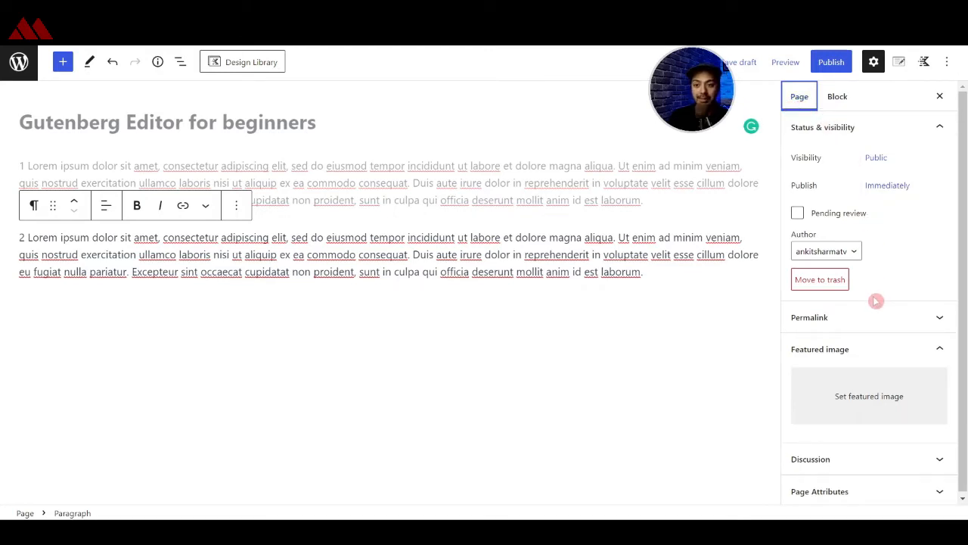
click(870, 316)
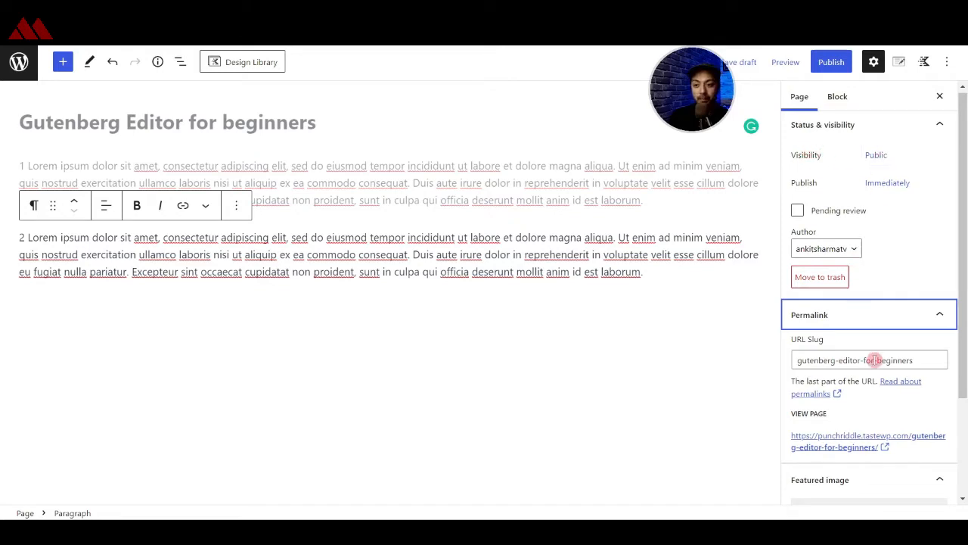
scroll(875, 360, down, 3)
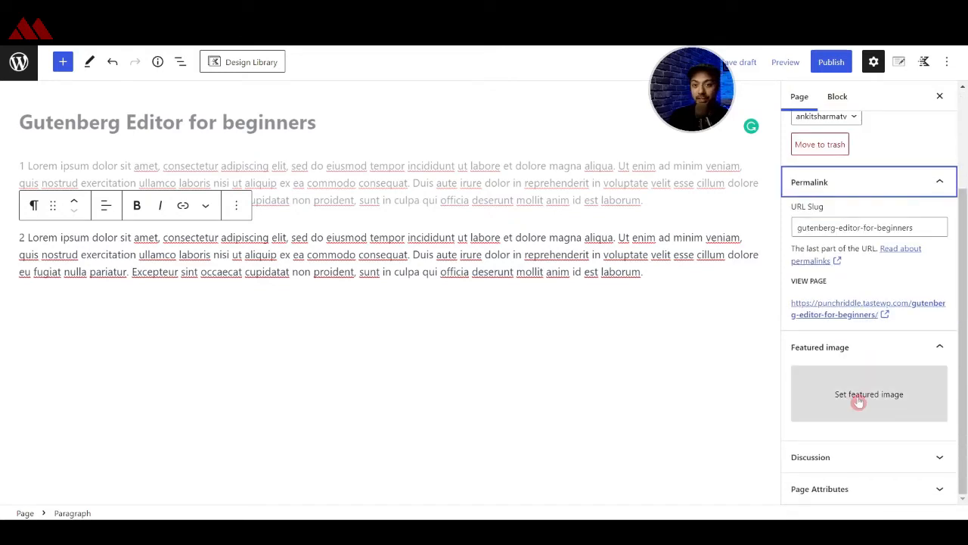
scroll(859, 403, up, 3)
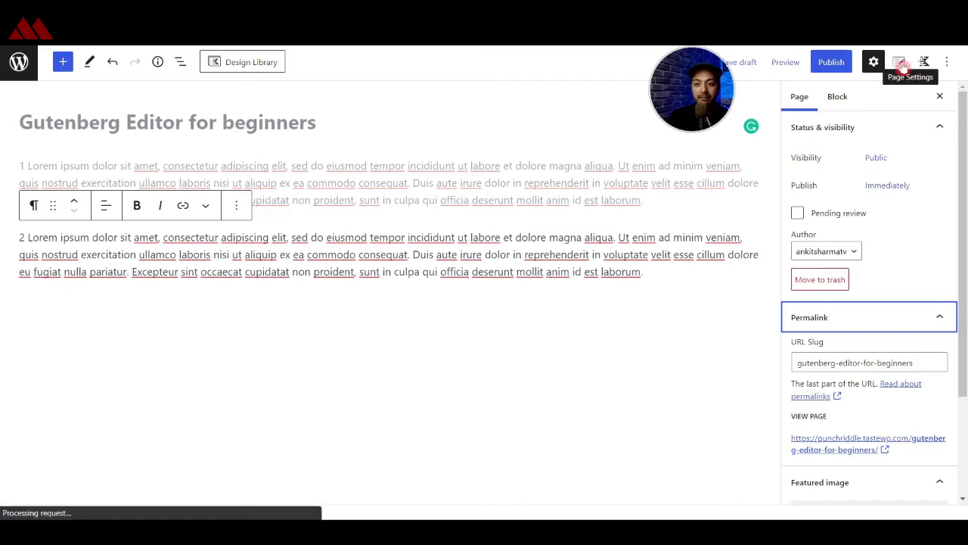
click(900, 64)
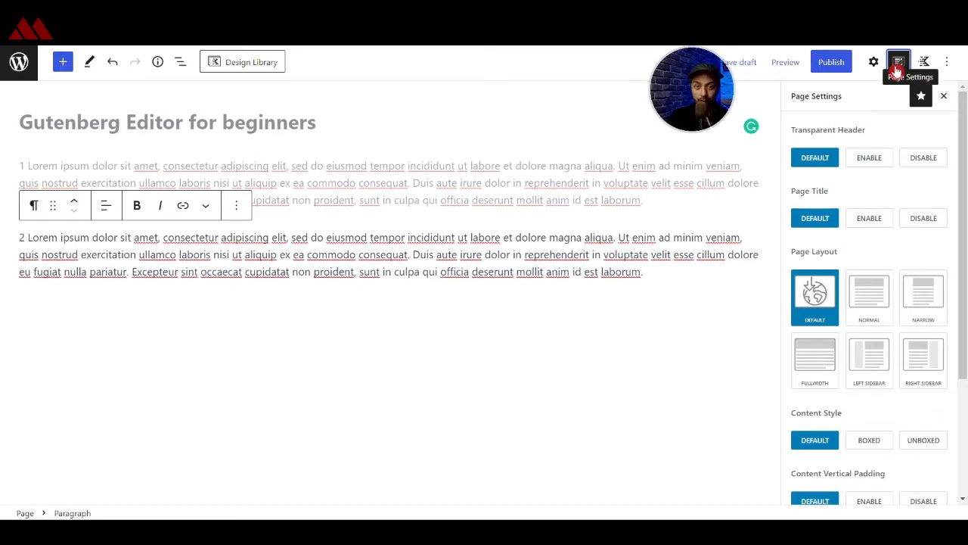
Turn on the Top toolbar view option and try it by selecting the second paragraph and the first one
click(949, 63)
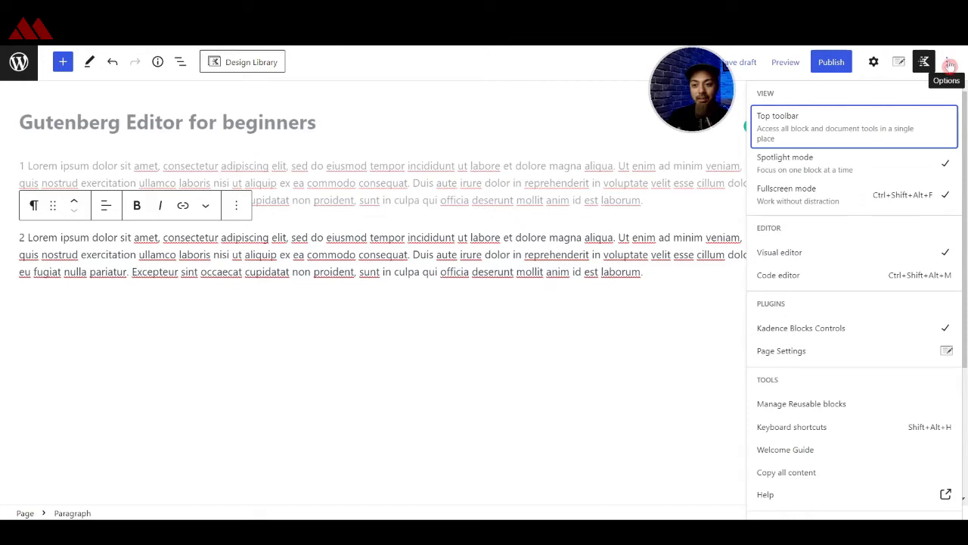
click(817, 130)
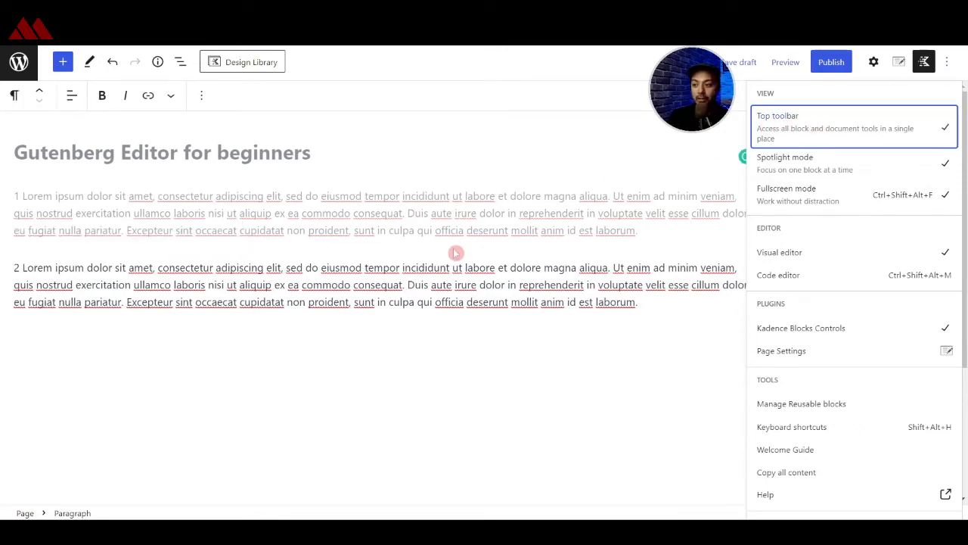
click(443, 283)
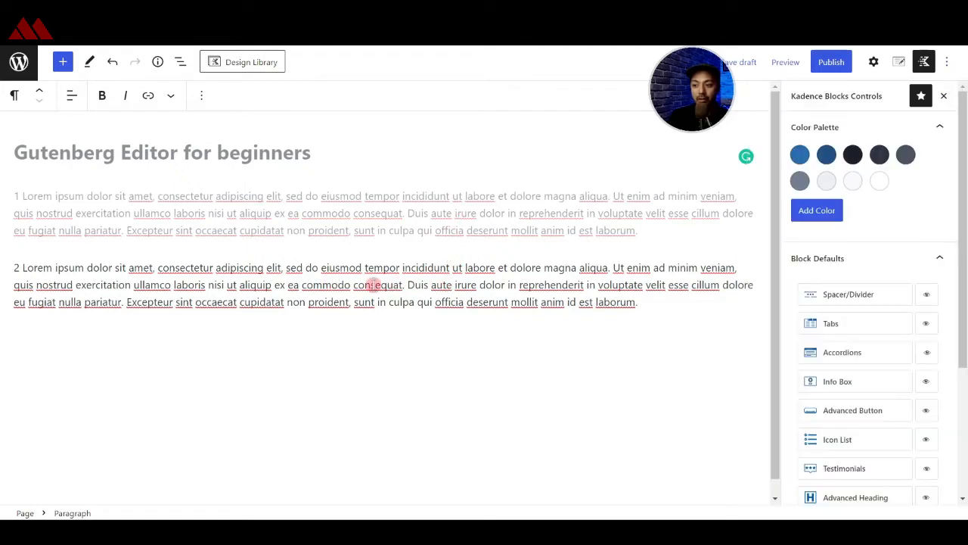
click(466, 229)
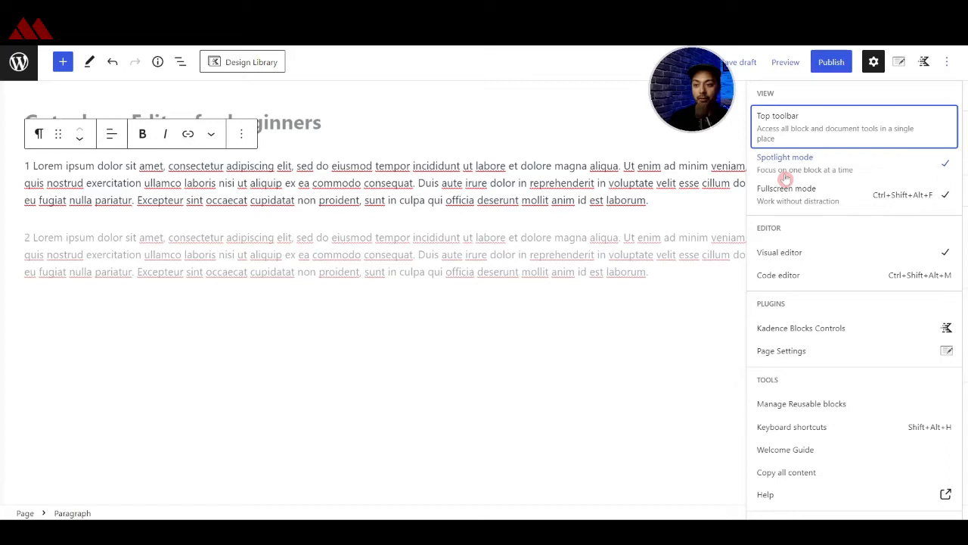
Select the first and the second paragraph in turn to see how spotlight mode treats each block
click(356, 177)
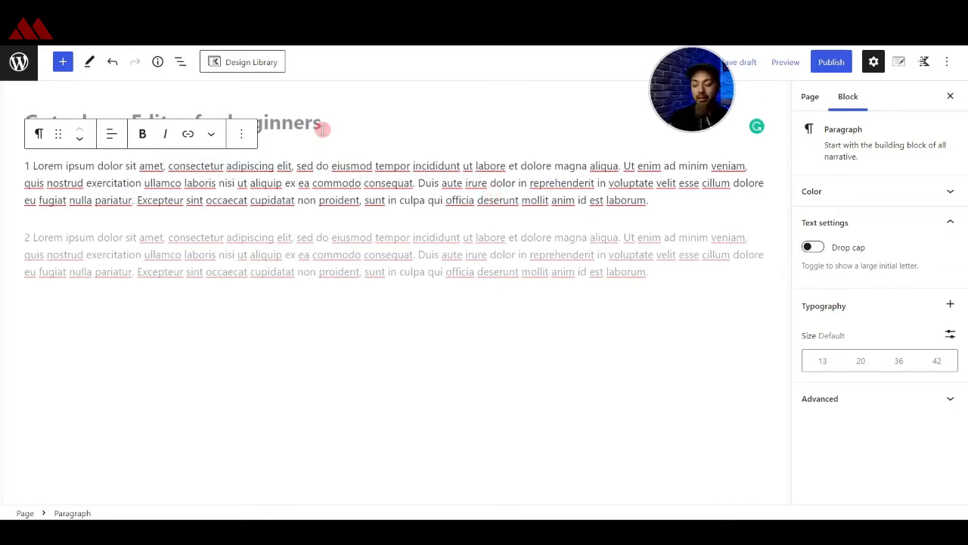
click(333, 254)
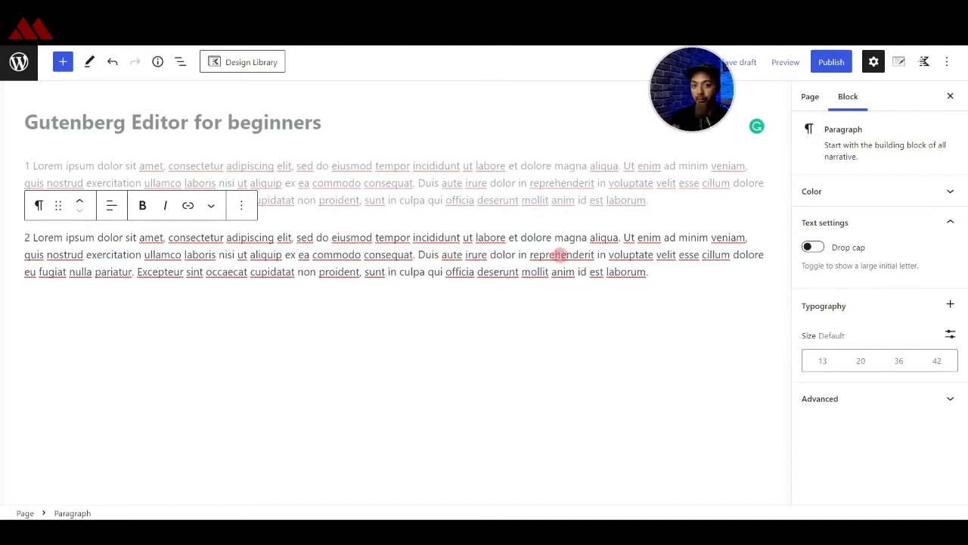
Turn fullscreen mode off to see the WordPress admin menus and turn it back on
click(947, 62)
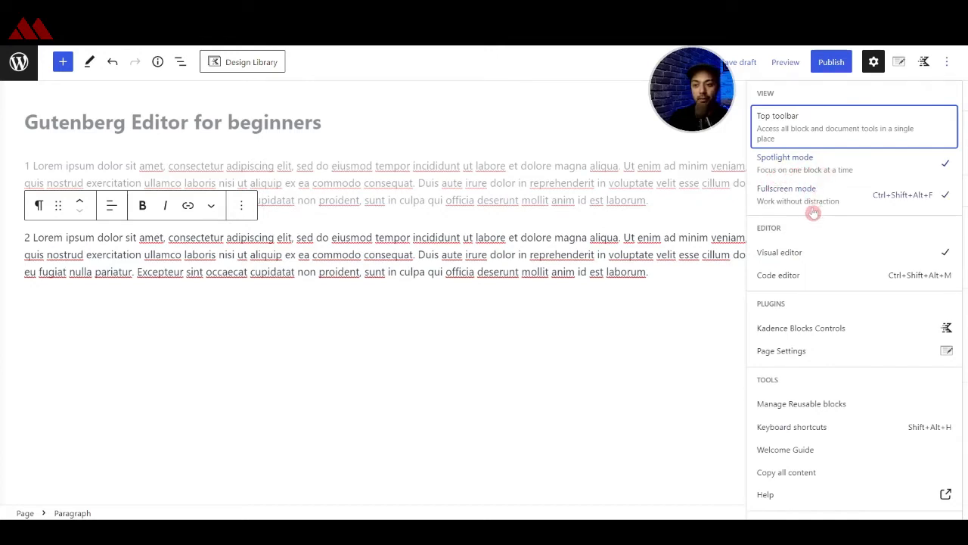
click(948, 198)
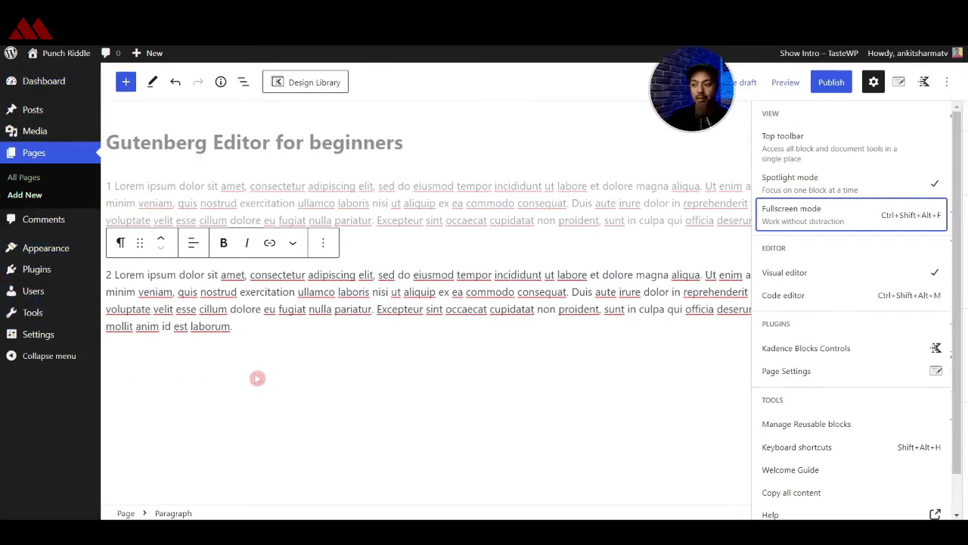
click(933, 218)
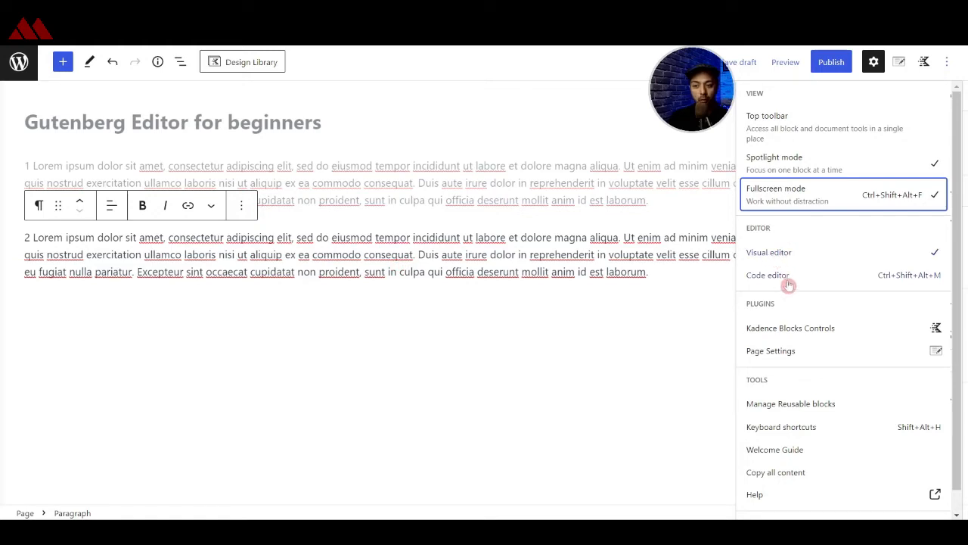
Check the Manage Reusable blocks page offered among the editor's tools
scroll(772, 386, down, 1)
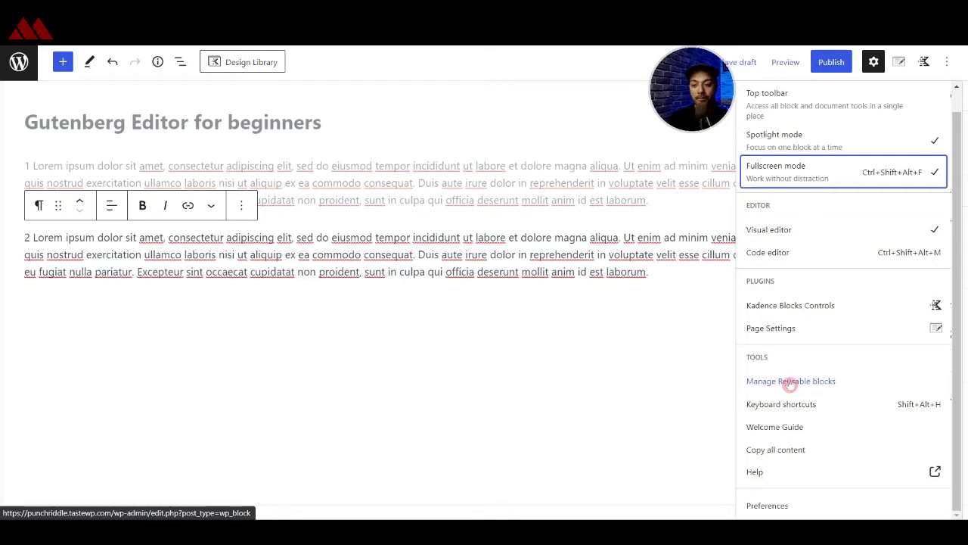
right_click(789, 383)
click(825, 262)
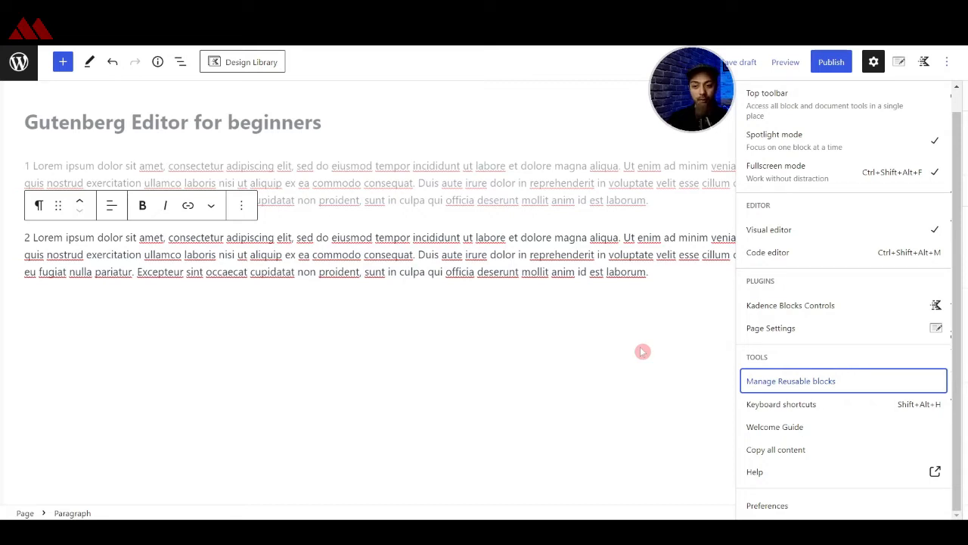
Review the General and Blocks sections of the editor's preferences and close the preferences
click(767, 507)
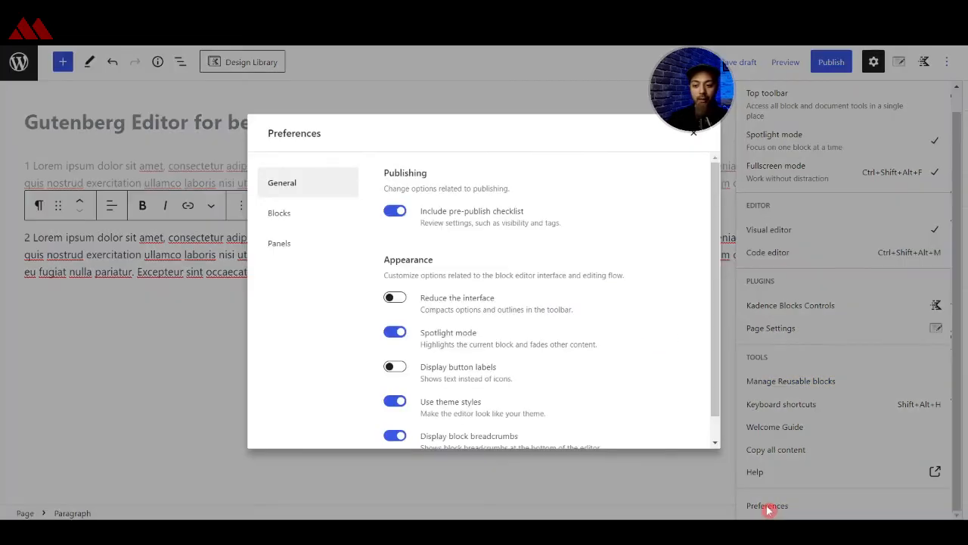
scroll(479, 295, down, 1)
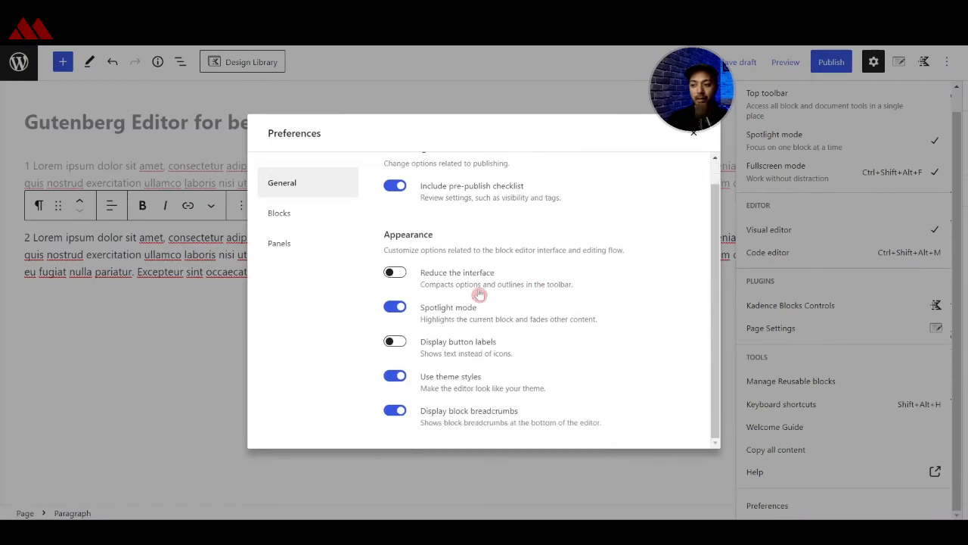
click(307, 213)
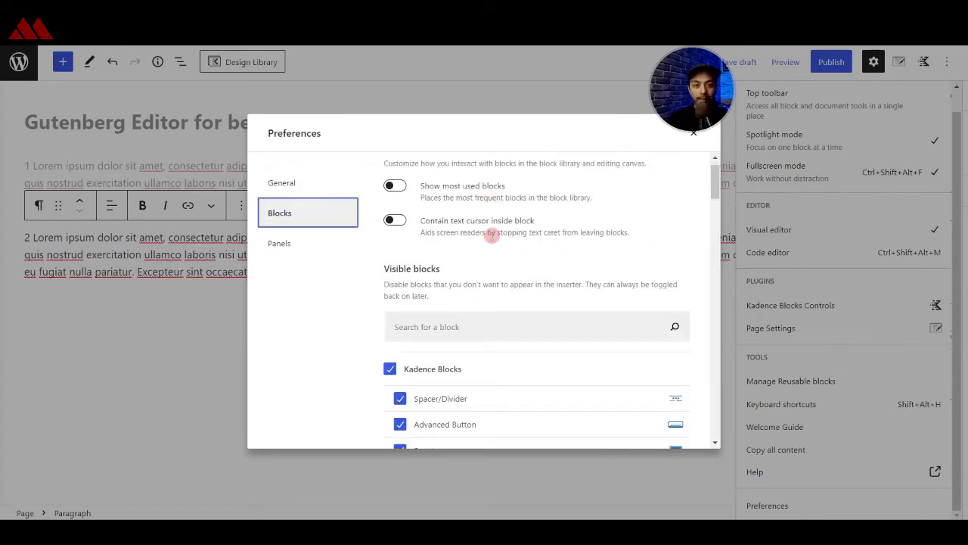
key(Escape)
Remove both numbered paragraph blocks from the page, starting with the one numbered 1
click(556, 171)
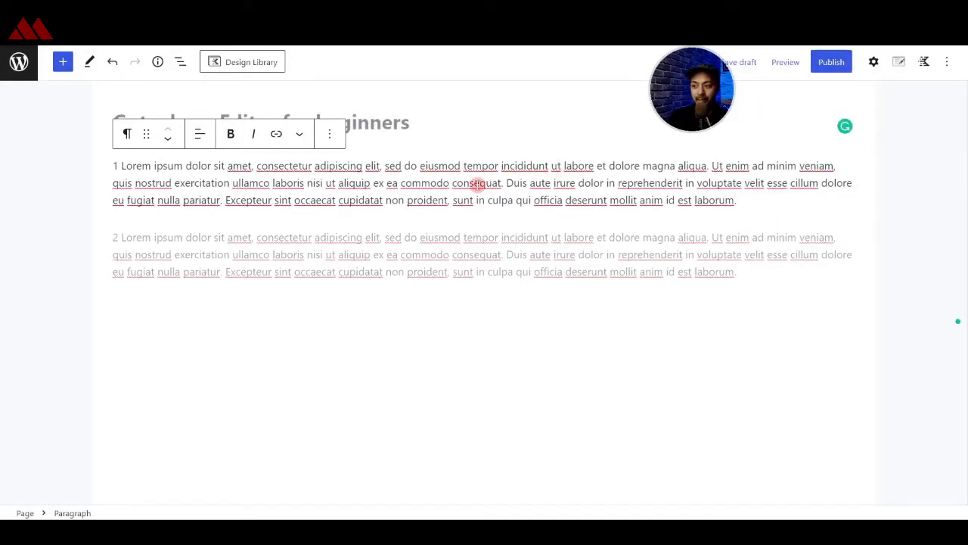
click(329, 139)
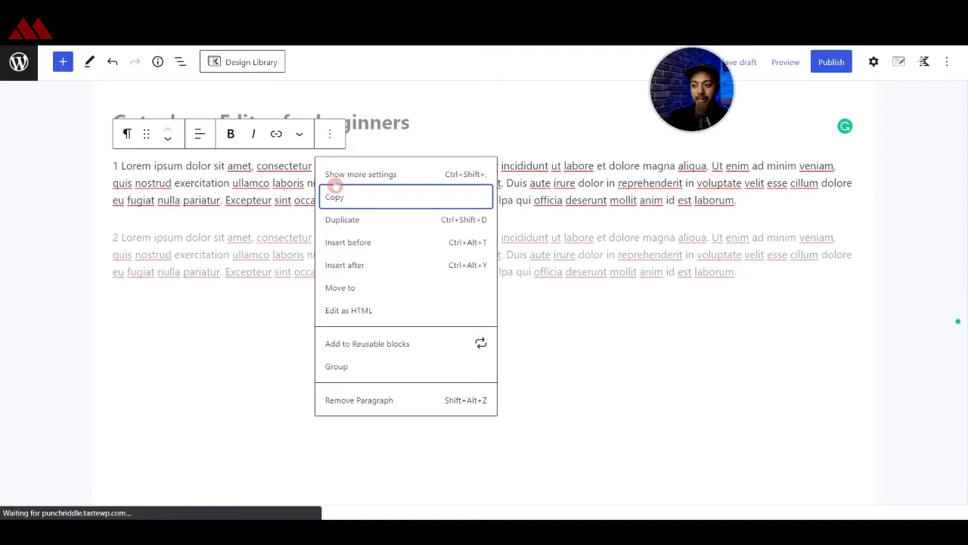
click(370, 407)
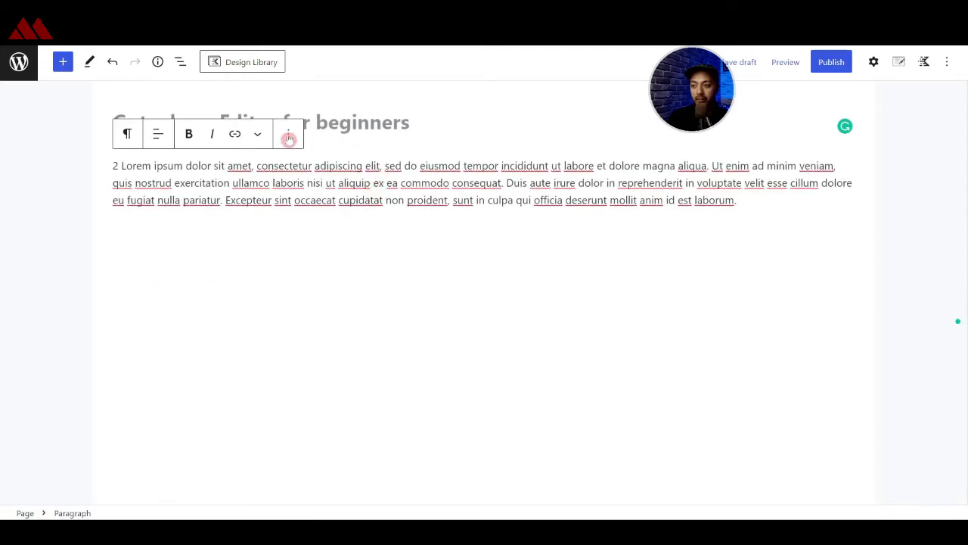
click(288, 135)
click(346, 373)
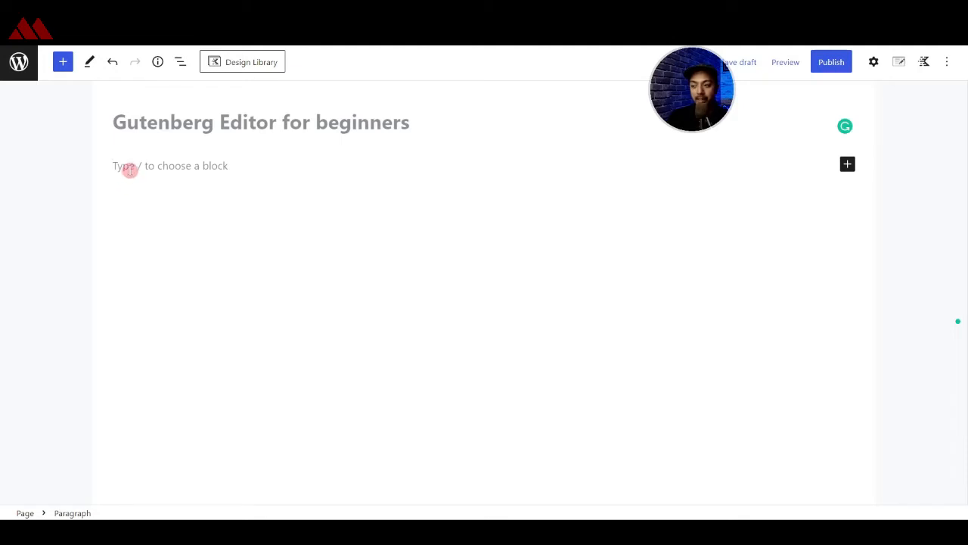
Fill the empty block under the title with the Lorem ipsum placeholder text and add an empty block below it
click(847, 166)
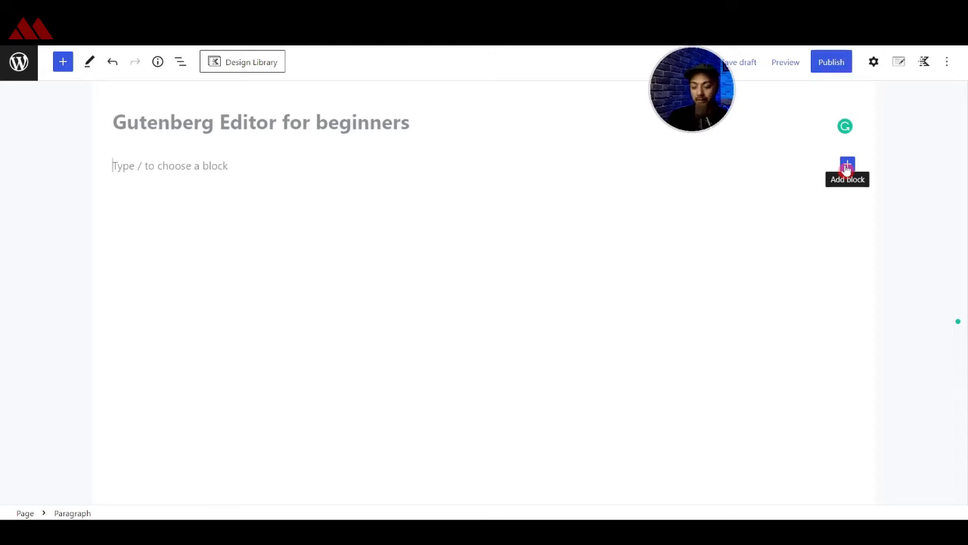
text(Lorem ipsum dolor sit amet, consectetur adipiscing elit, sed do eiusmod tempor incididunt ut labore et dolore magna aliqua. Ut enim ad minim veniam, quis nostrud exercitation ullamco laboris nisi ut aliquip ex ea commodo consequat. Duis aute irure dolor in reprehenderit in voluptate velit esse cillum dolore eu fugiat nulla pariatur. Excepteur sint occaecat cupidatat non proident, sunt in culpa qui officia deserunt mollit anim id est laborum.)
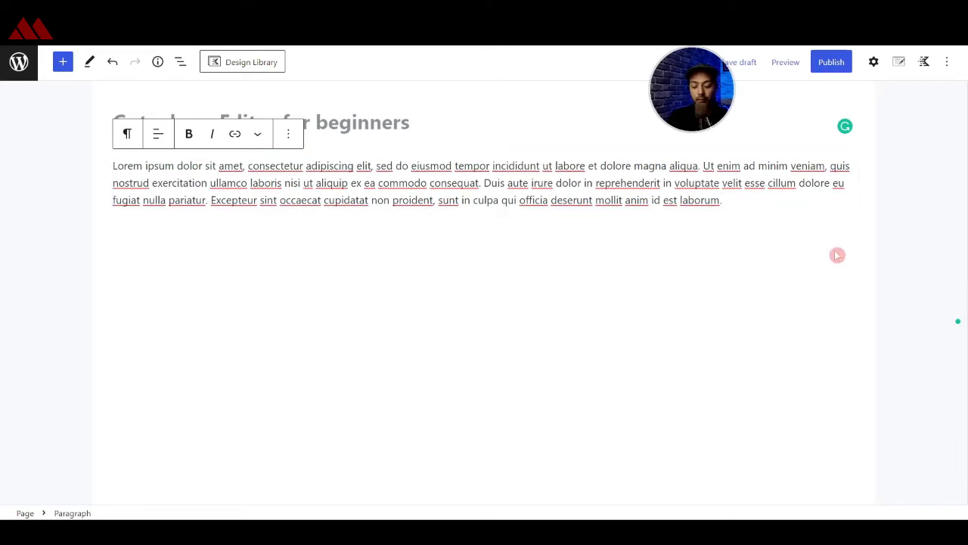
key(Return)
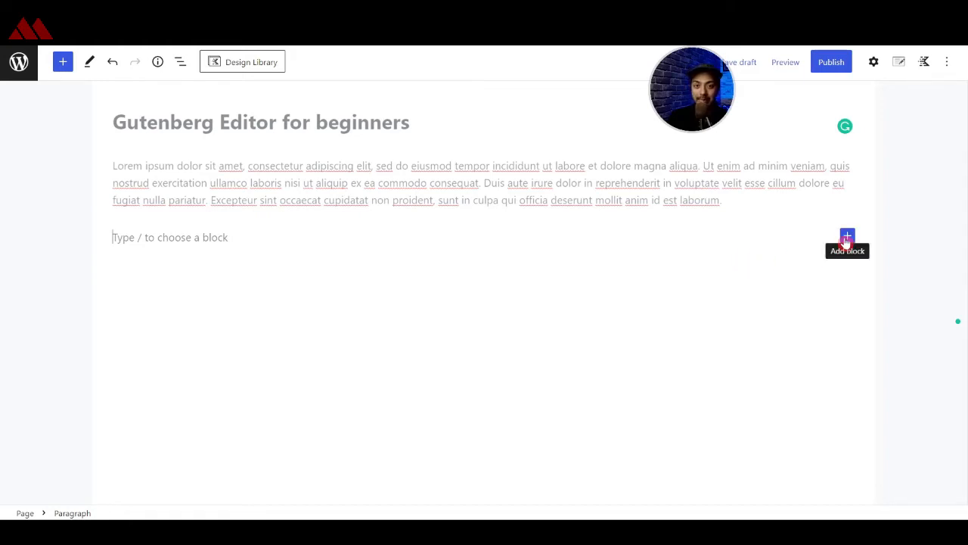
Look through the quick block picker and the full inserter's blocks, patterns and reusable blocks, and close the inserter
click(847, 239)
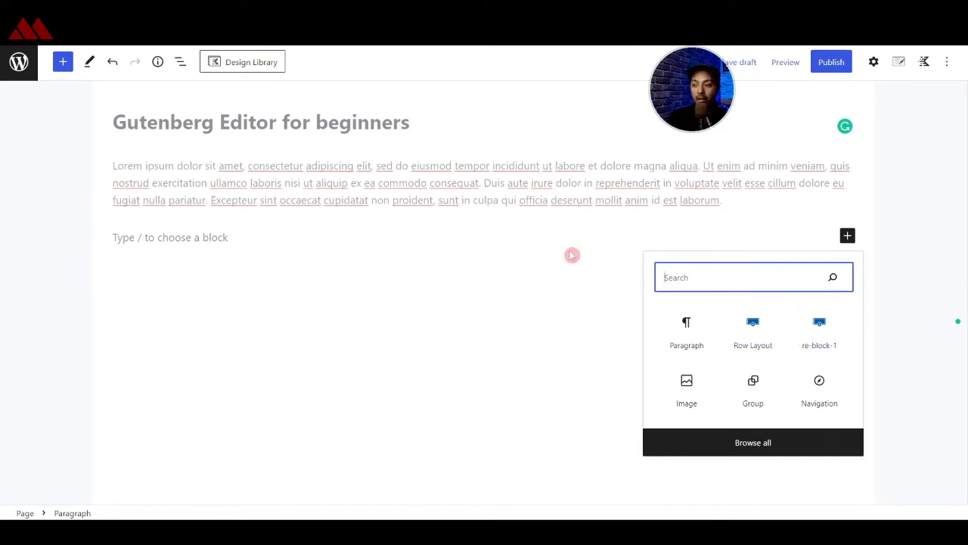
click(63, 62)
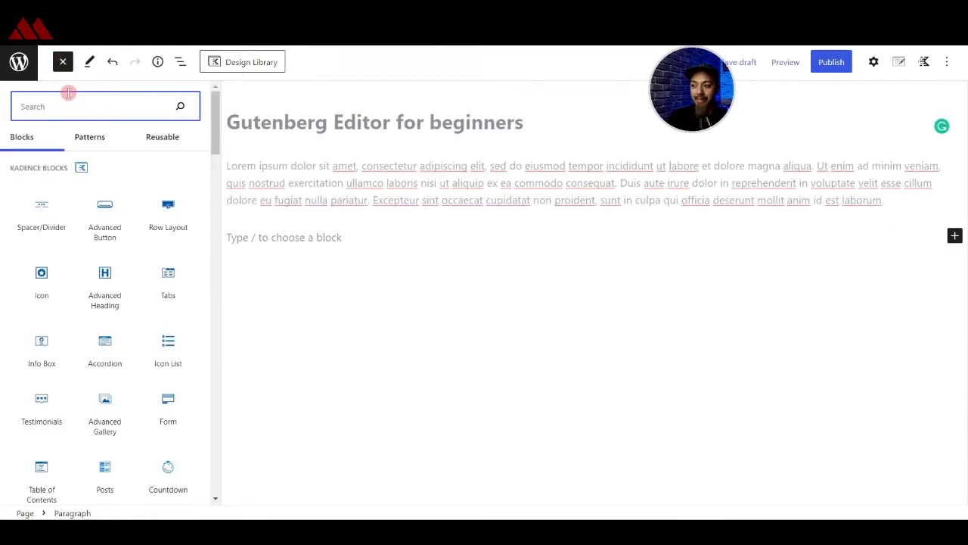
scroll(65, 227, down, 2)
scroll(65, 232, down, 3)
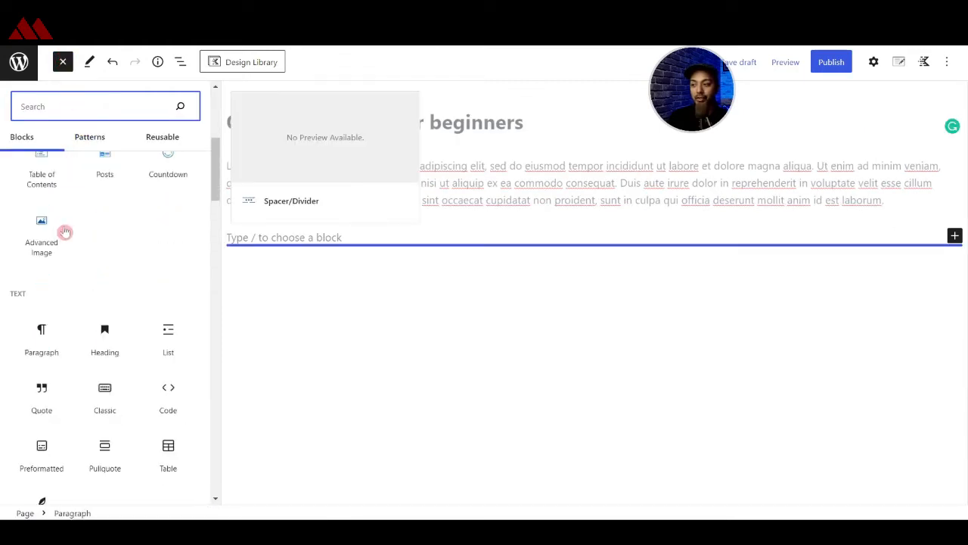
scroll(65, 232, up, 5)
click(87, 141)
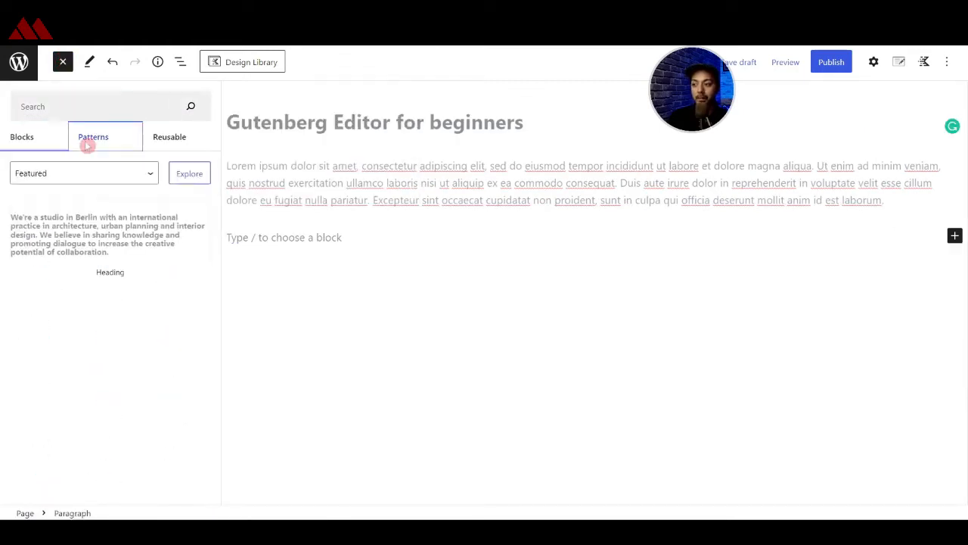
click(154, 144)
click(63, 62)
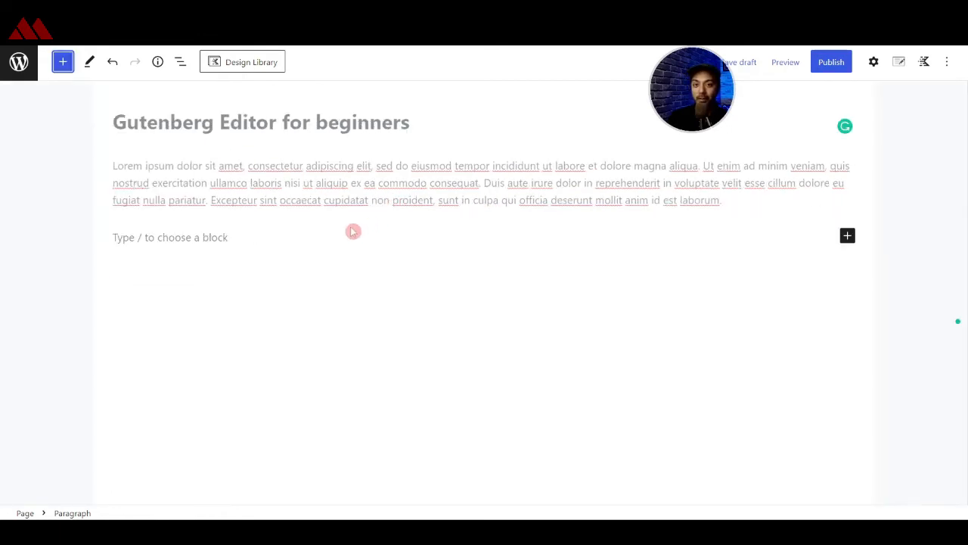
Insert a Row Layout block with two equal columns in the empty block below the Lorem ipsum paragraph
click(222, 237)
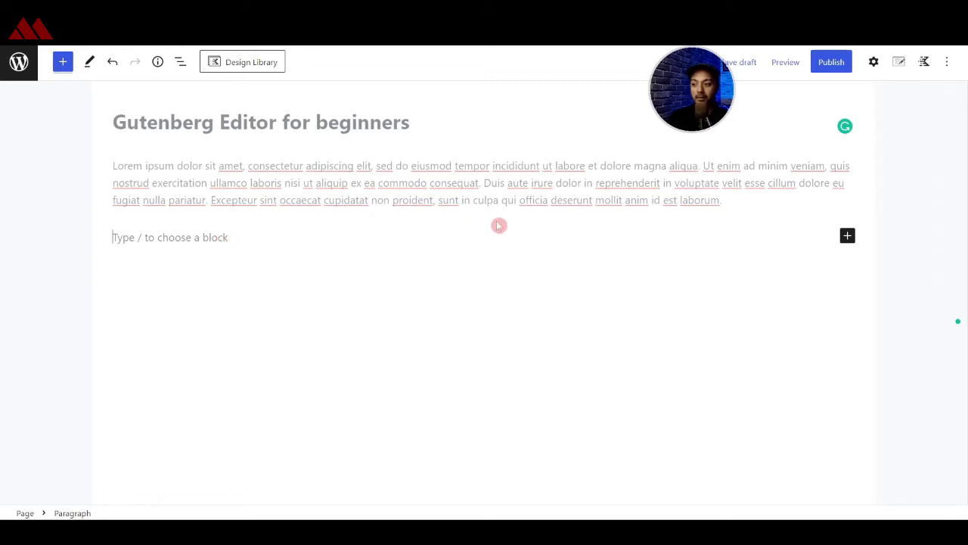
text(/)
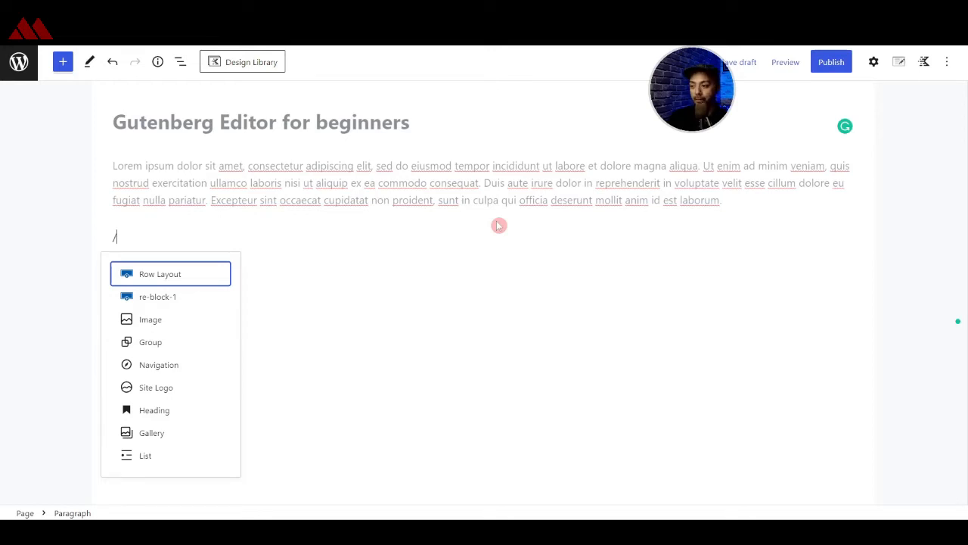
text(row)
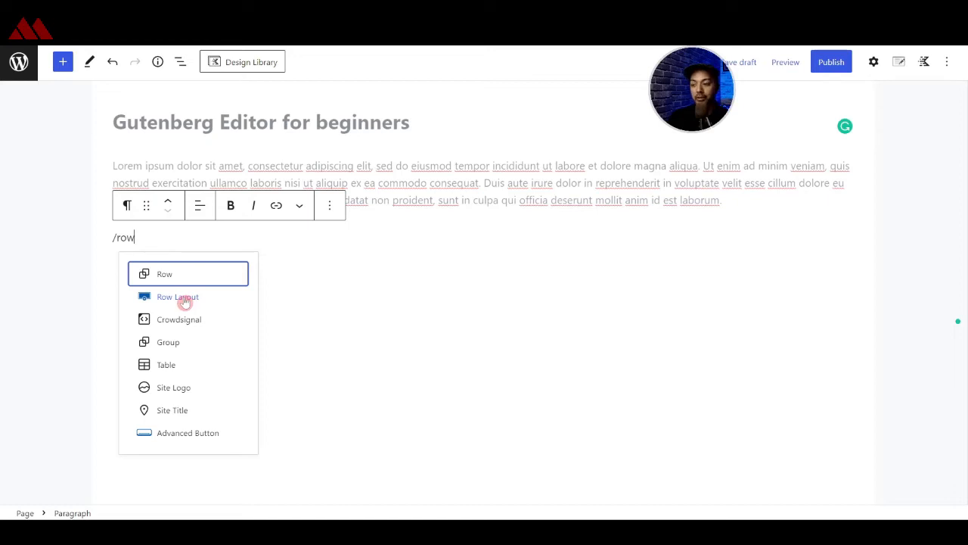
click(175, 300)
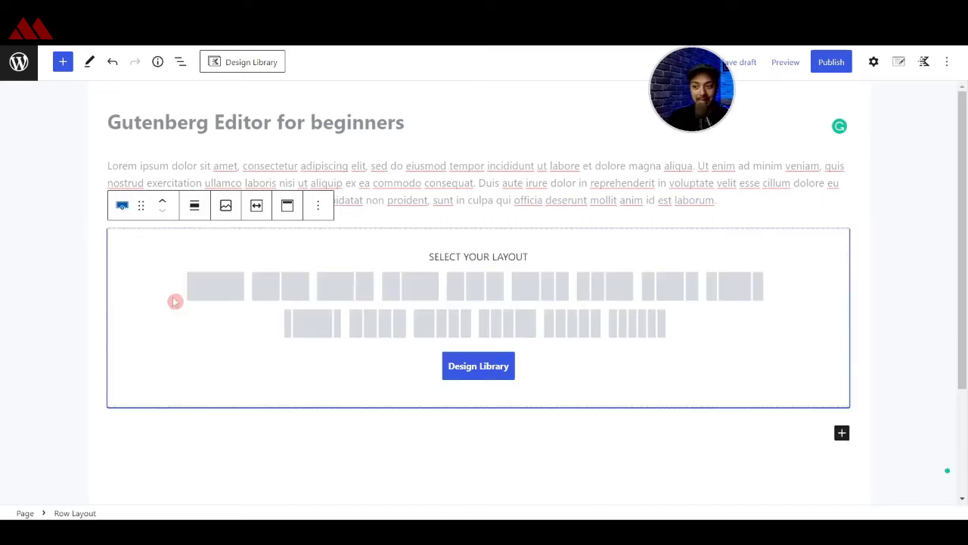
click(285, 296)
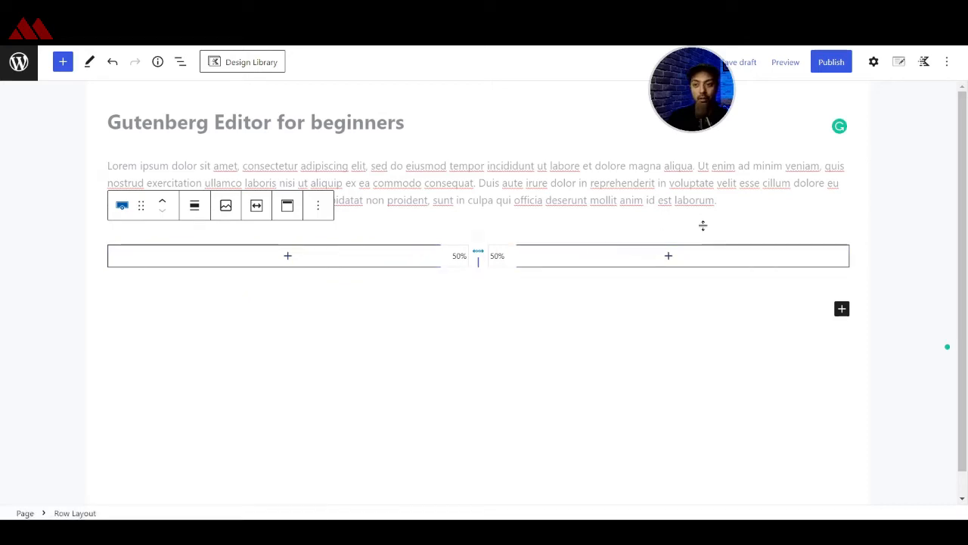
Show the block settings of the row layout and review its options, including Background Settings and Border Settings
click(874, 64)
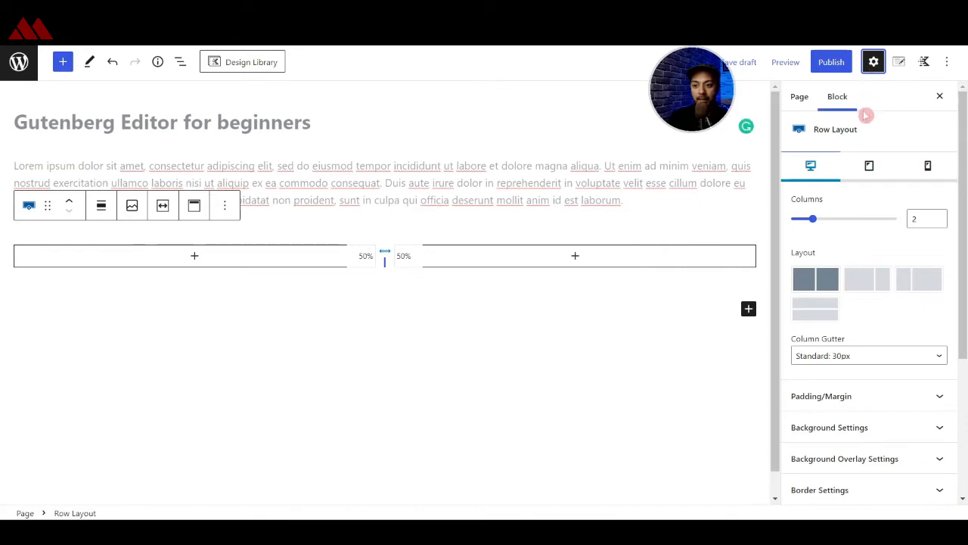
scroll(869, 283, down, 3)
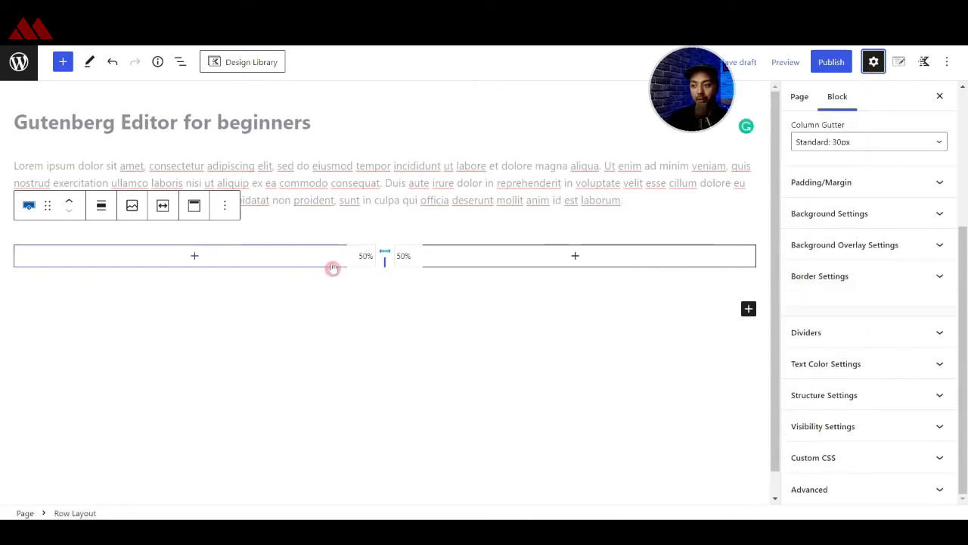
scroll(878, 291, up, 3)
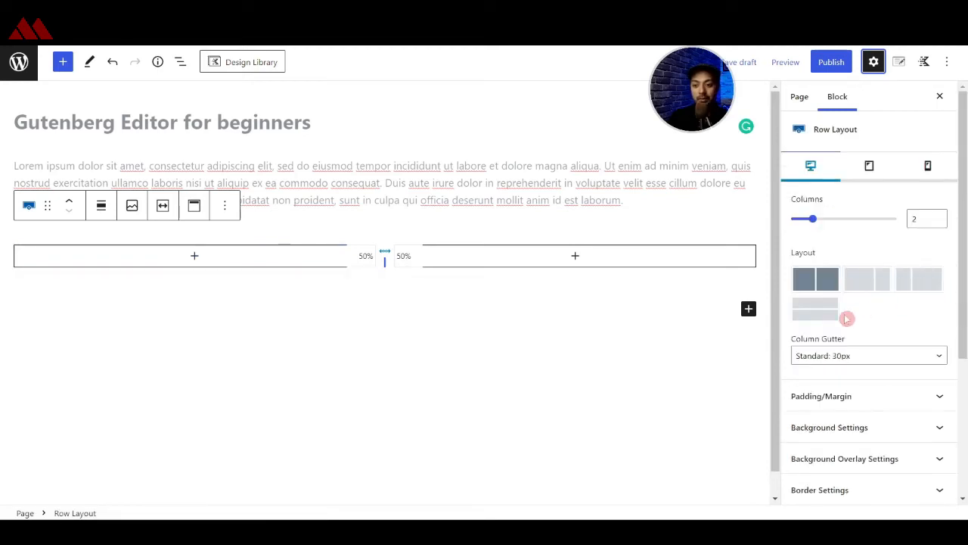
scroll(885, 402, down, 1)
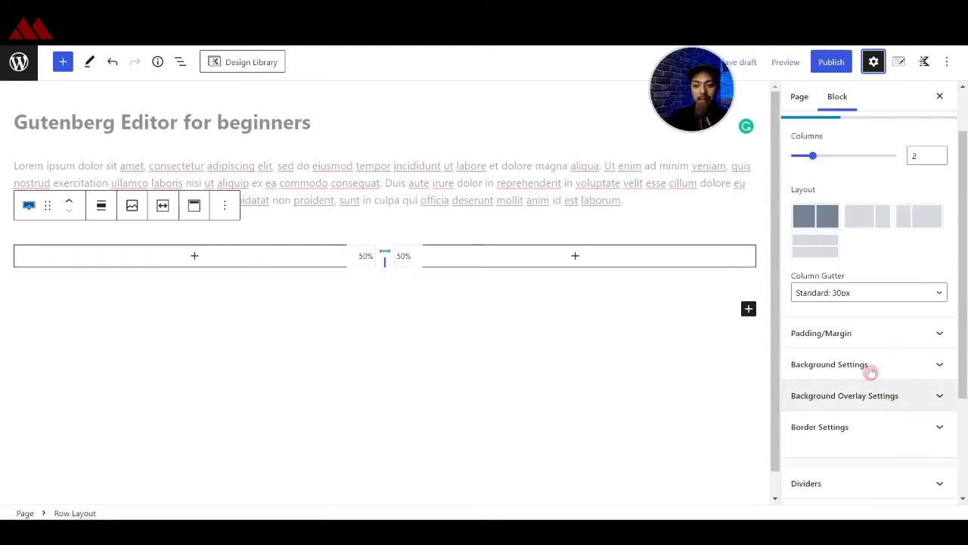
click(867, 364)
scroll(907, 362, down, 5)
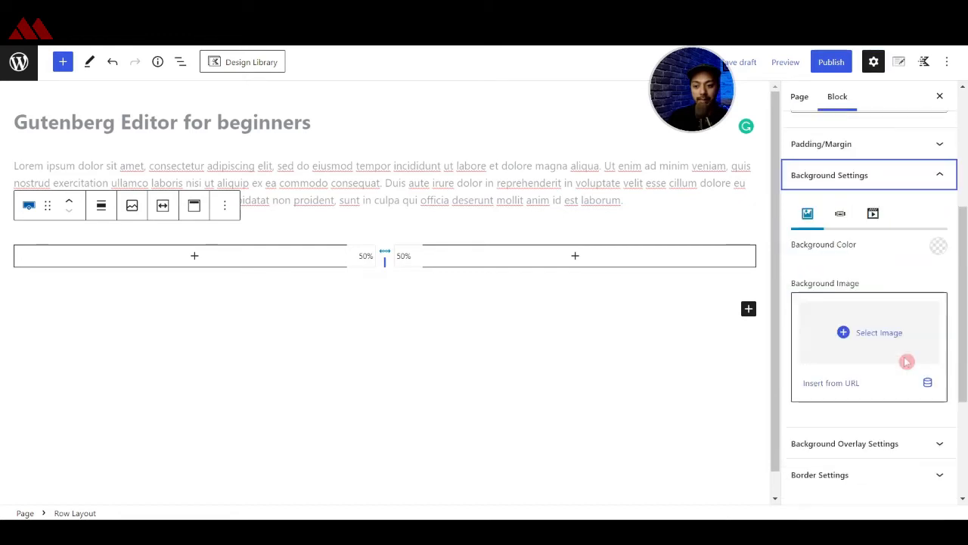
click(906, 356)
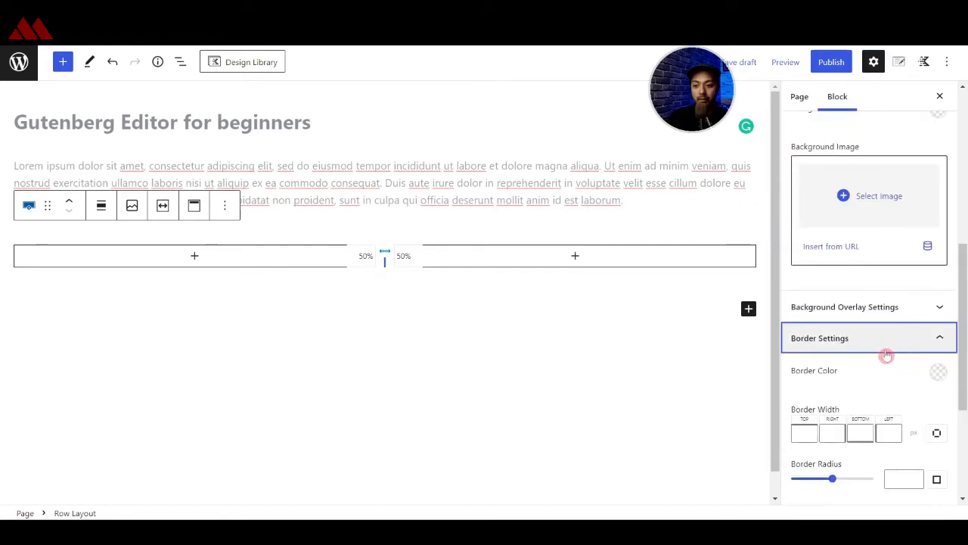
scroll(881, 356, down, 3)
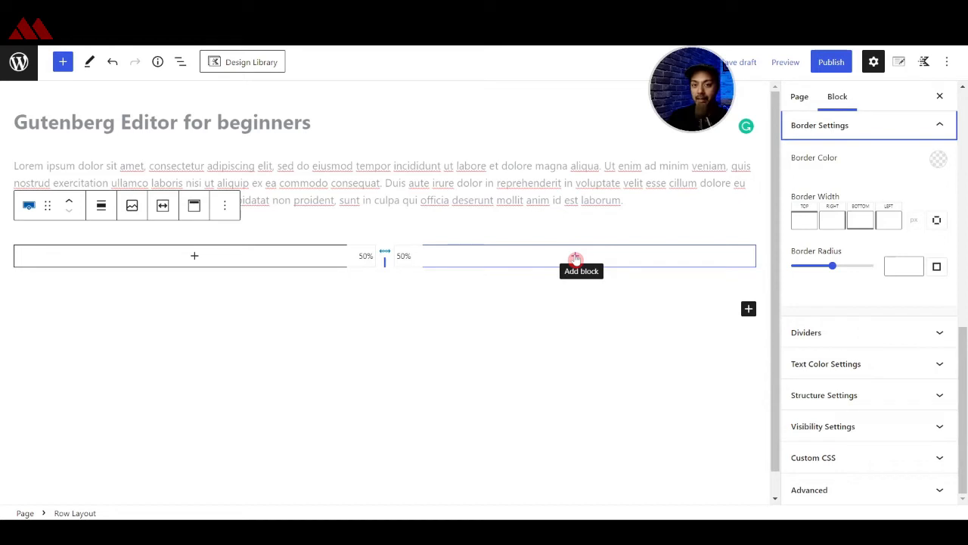
Add an Image block to the row's first column and fill it with the steak and vegetables photo from the media library
click(196, 256)
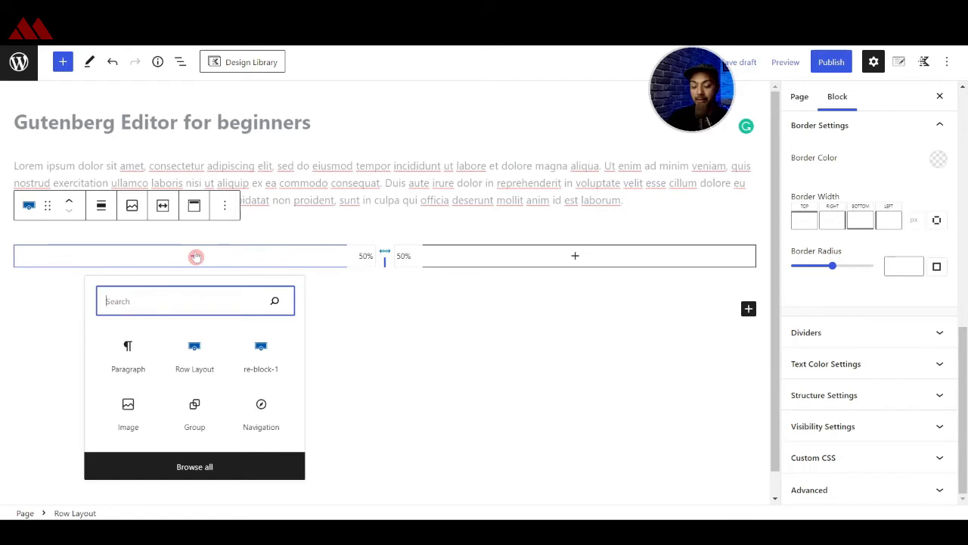
text(img)
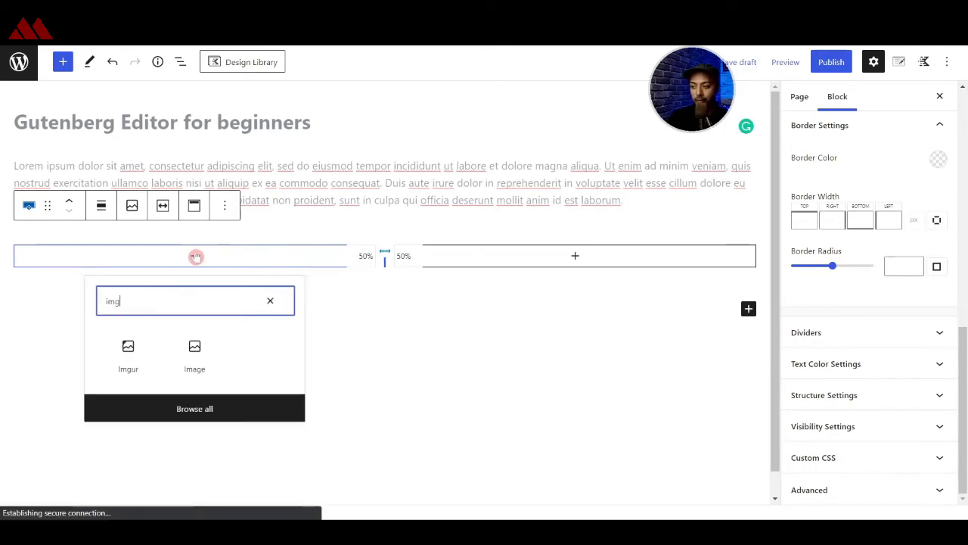
click(195, 357)
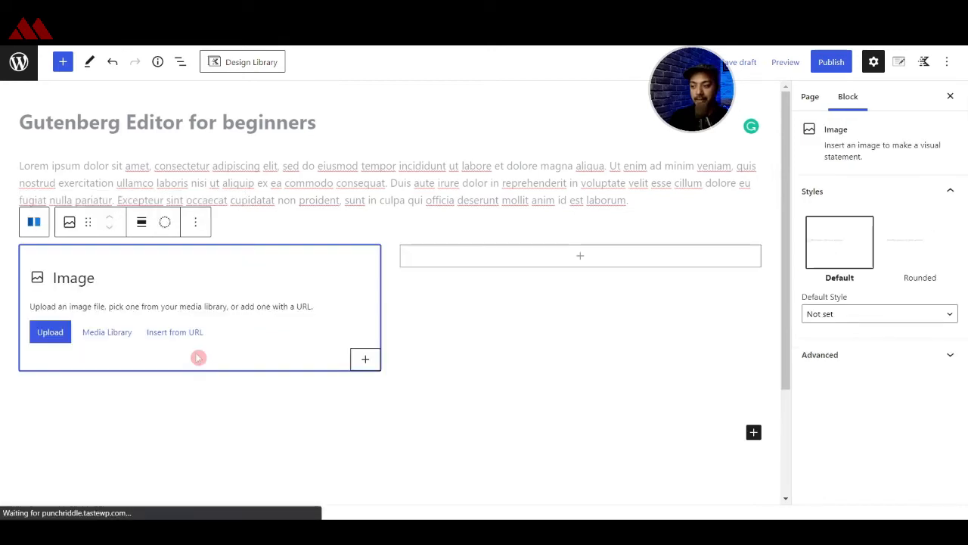
click(120, 344)
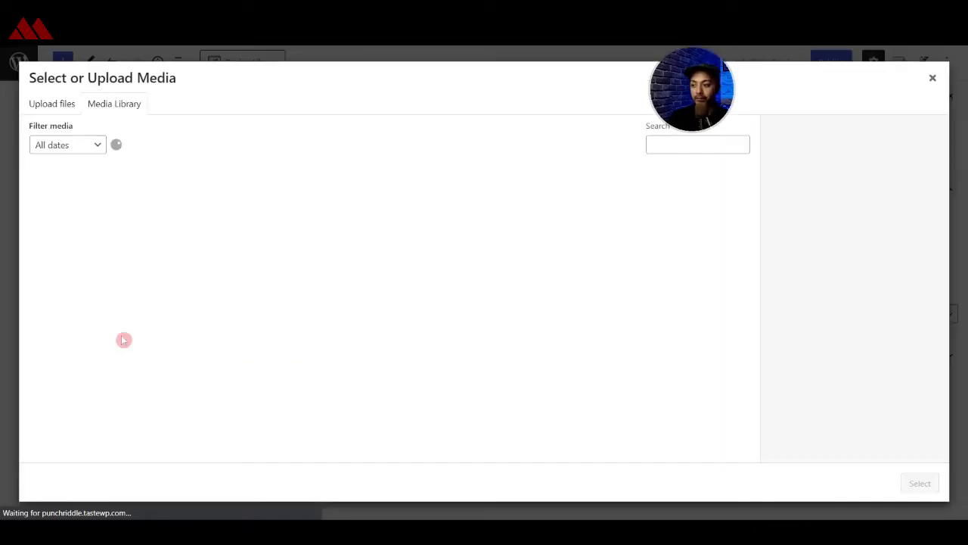
click(110, 197)
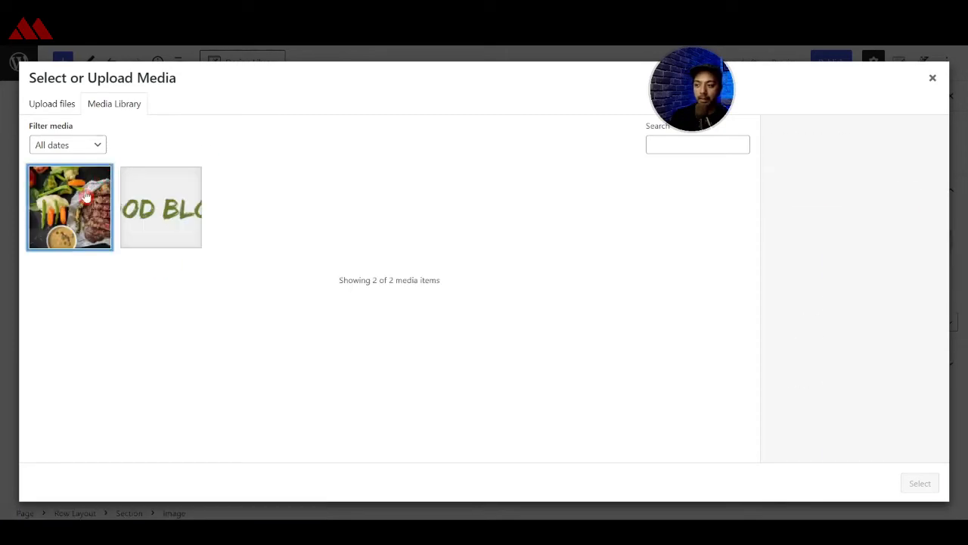
click(920, 483)
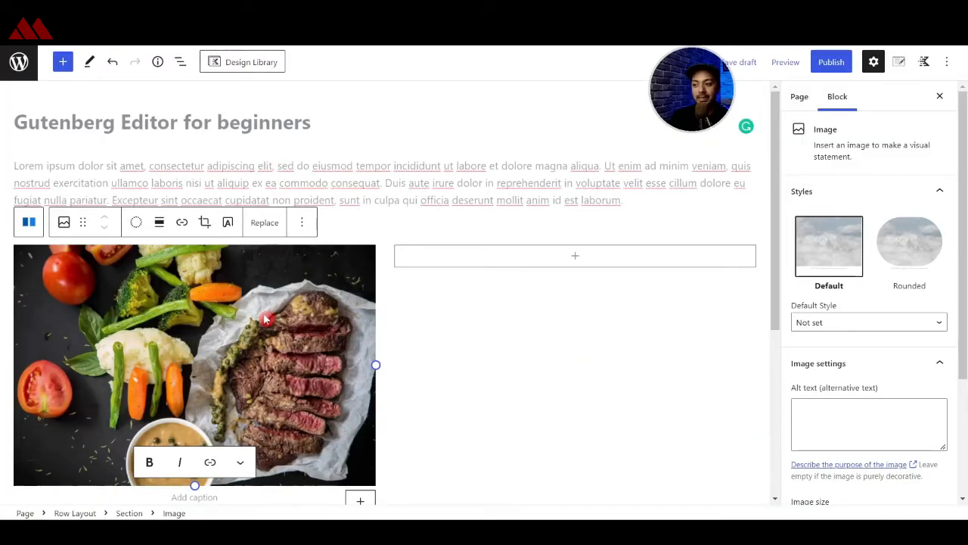
Look through the steak image's alignment, link and replace options without changing anything
click(215, 388)
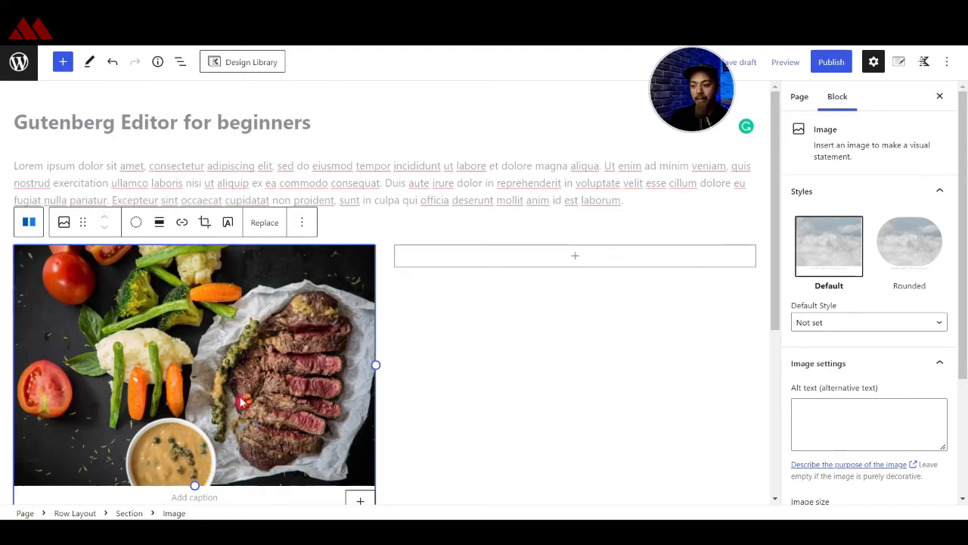
scroll(214, 388, down, 1)
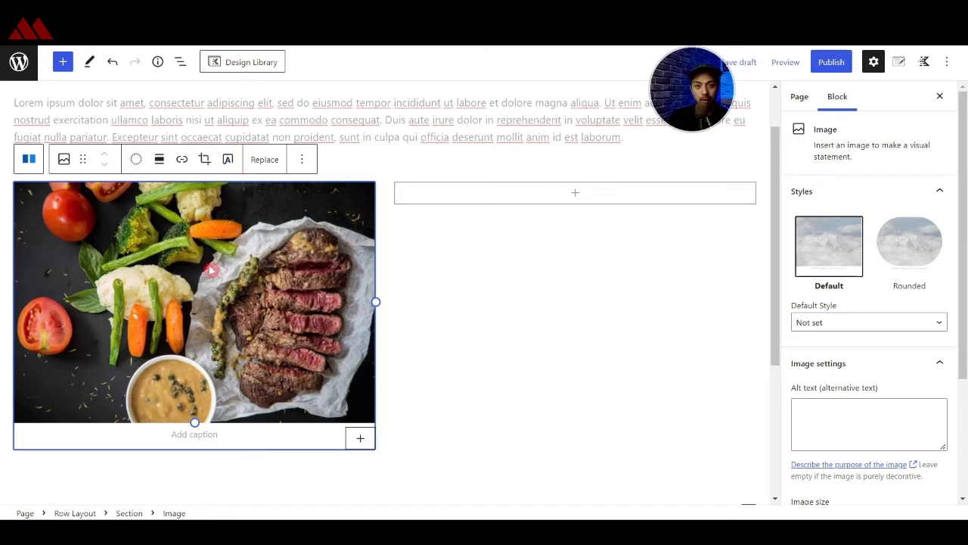
click(159, 159)
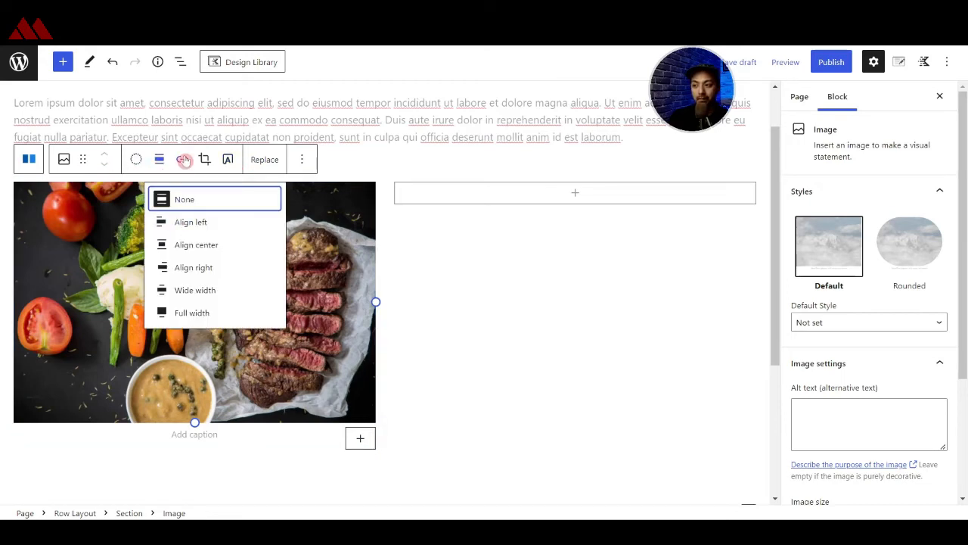
click(183, 160)
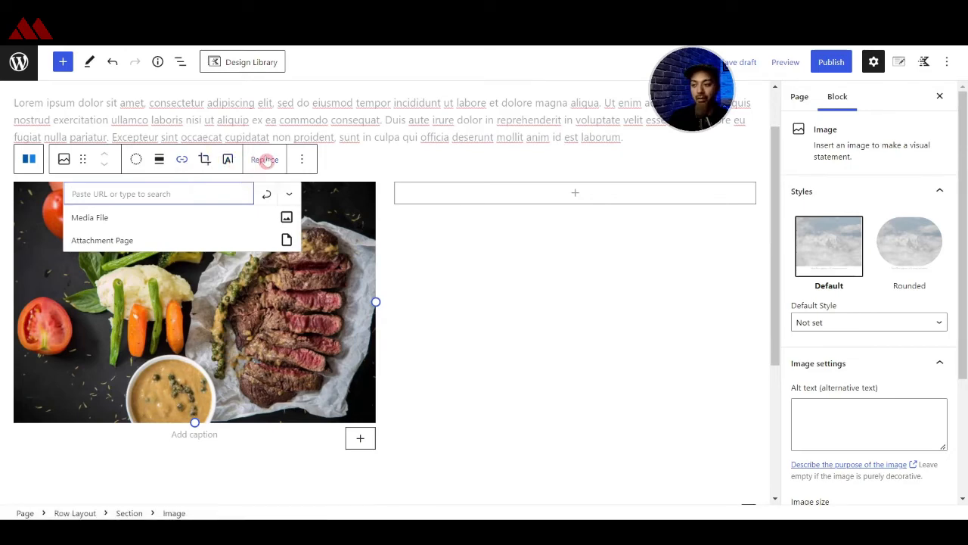
click(265, 159)
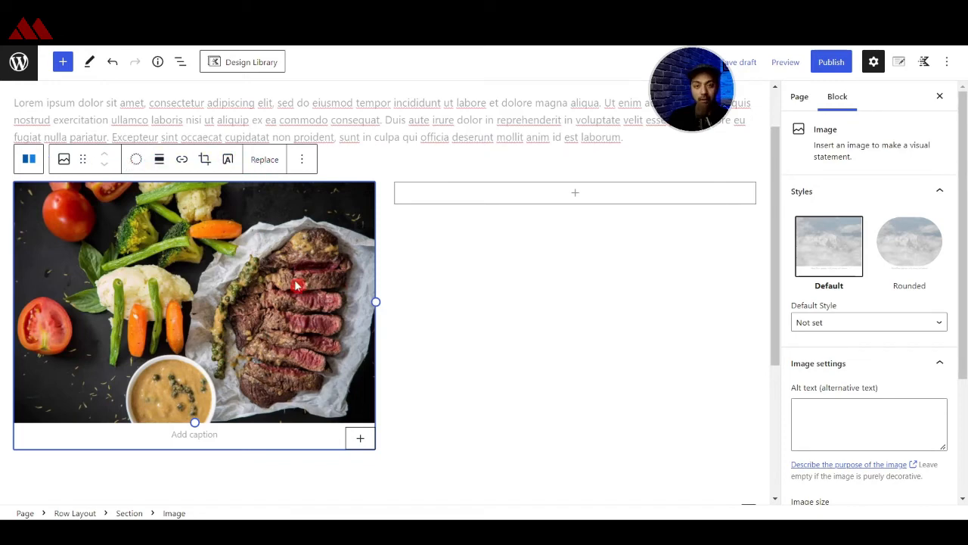
Add a Paragraph block to the row's second column and fill it with the Lorem ipsum placeholder text
click(578, 196)
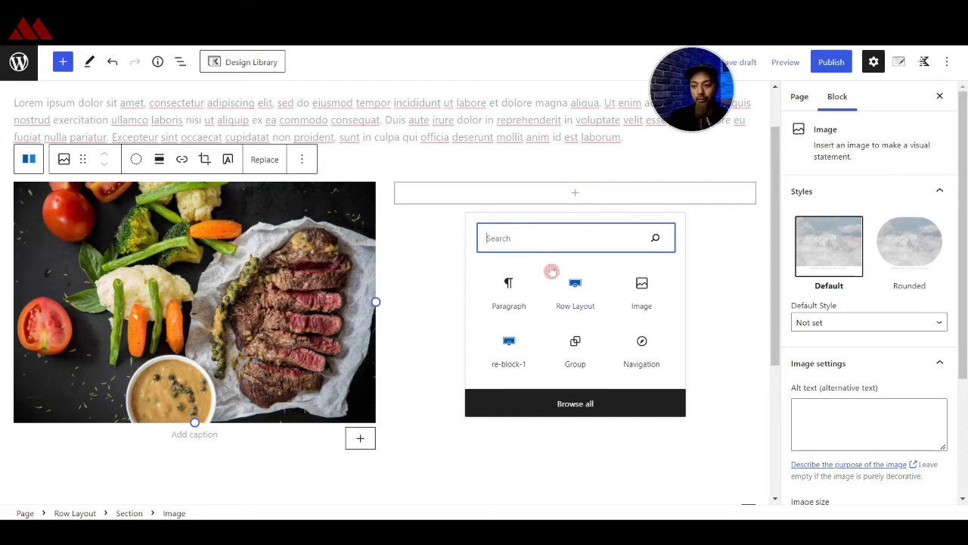
click(509, 299)
text(Lorem ipsum dolor sit amet, consectetur adipiscing elit, sed do eiusmod tempor incididunt ut labore et dolore magna aliqua. Ut enim ad minim veniam, quis nostrud exercitation ullamco laboris nisi ut aliquip ex ea commodo consequat. Duis aute irure dolor in reprehenderit in voluptate velit esse cillum dolore eu fugiat nulla pariatur. Excepteur sint occaecat cupidatat non proident, sunt in culpa qui officia deserunt mollit anim id est laborum.)
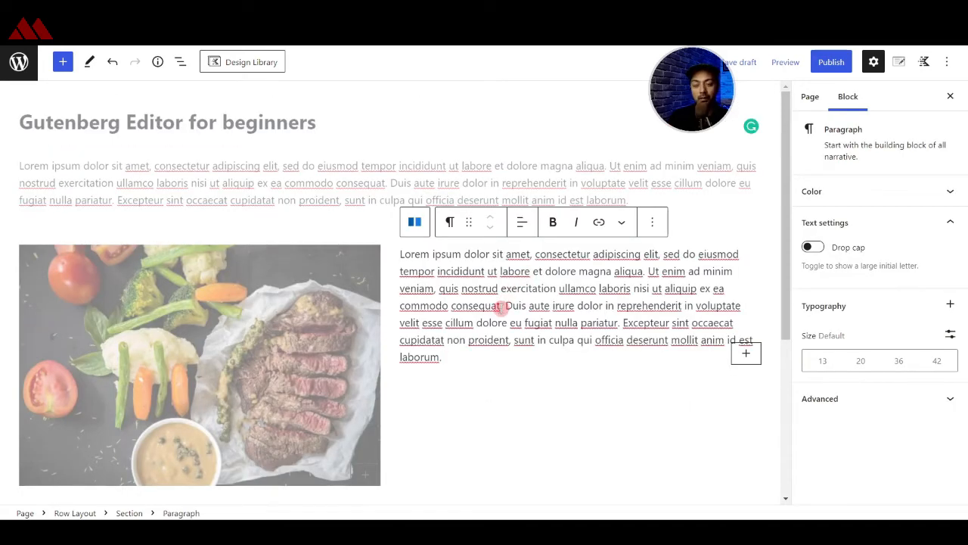
click(475, 275)
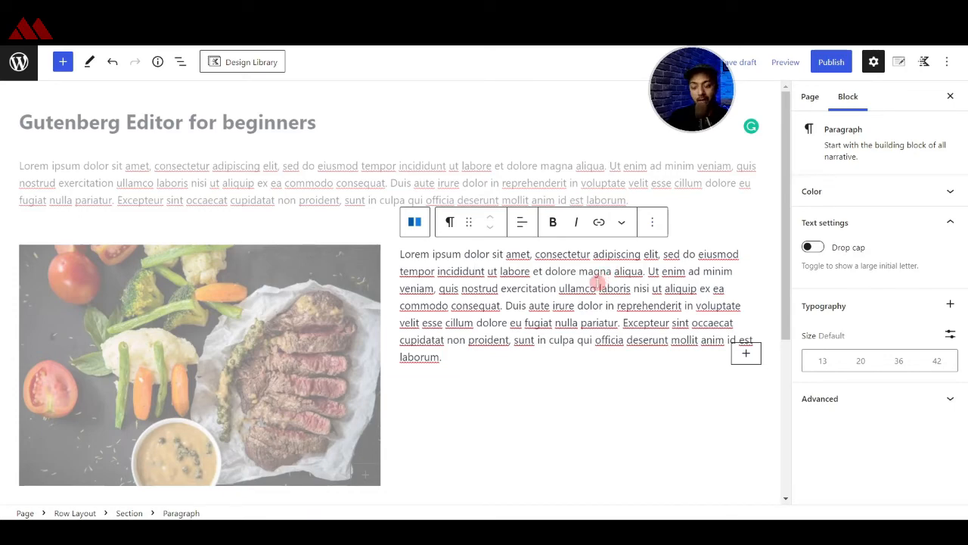
Move up the block hierarchy from the second column's paragraph, selecting its parent Section and the Row Layout in turn
scroll(601, 286, down, 2)
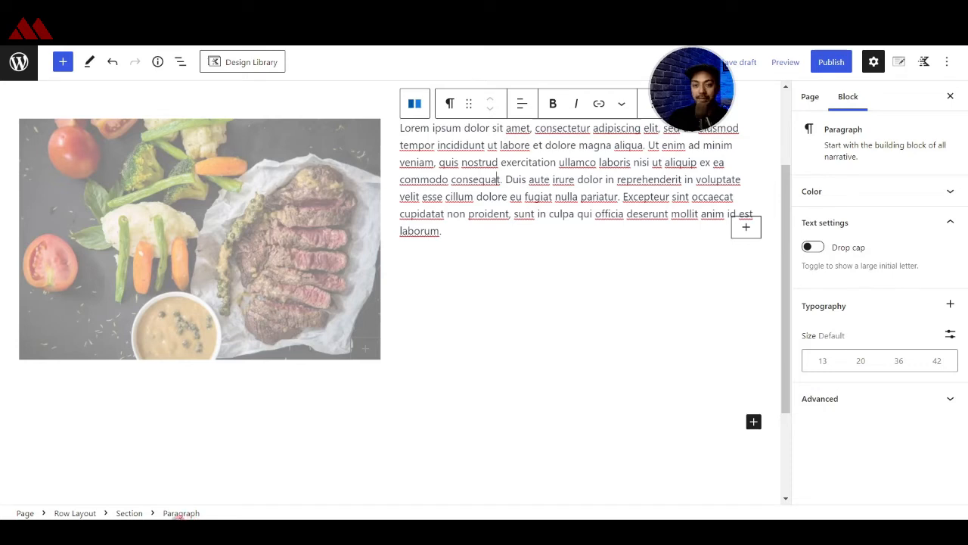
click(128, 514)
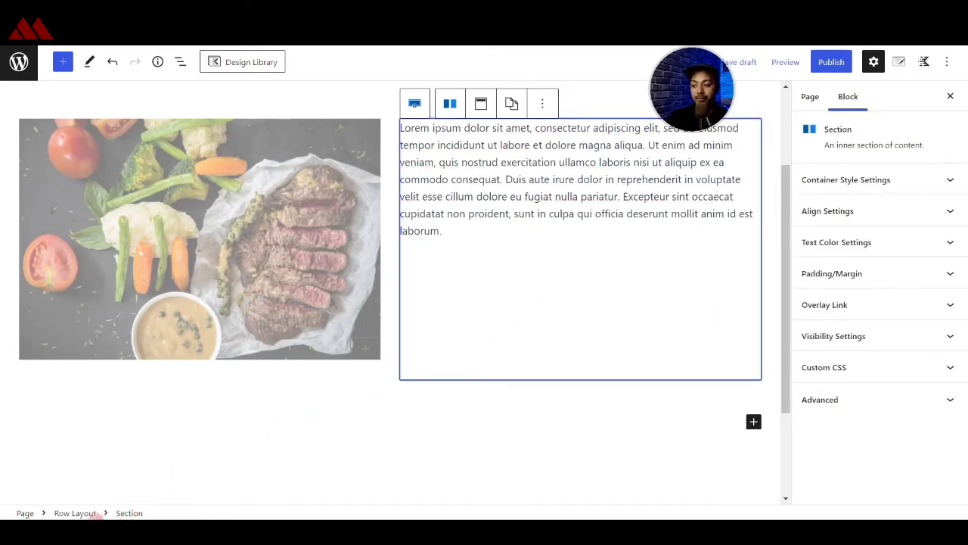
click(75, 513)
scroll(393, 401, up, 3)
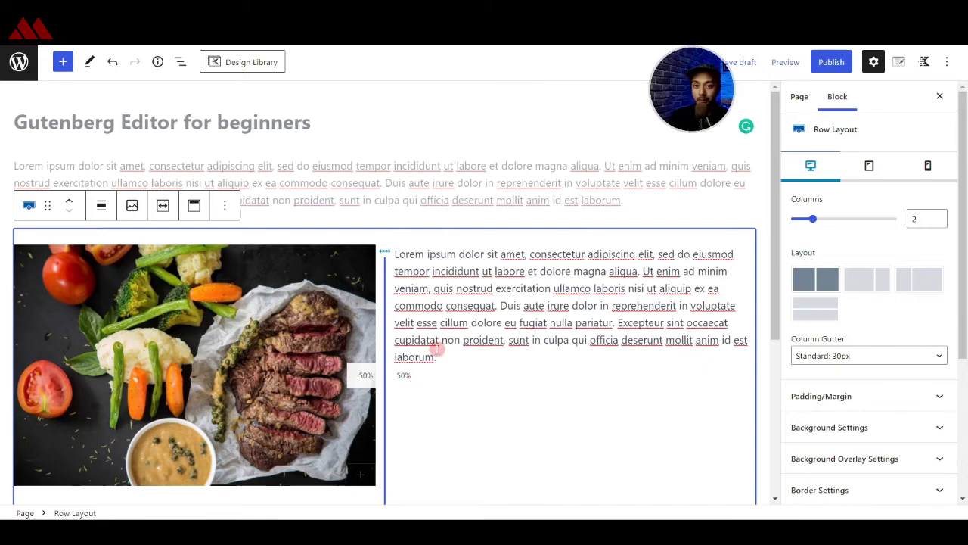
Show the page's list view and select the Row Layout, the first Section, its Image, the second Section and its Paragraph in turn
click(178, 62)
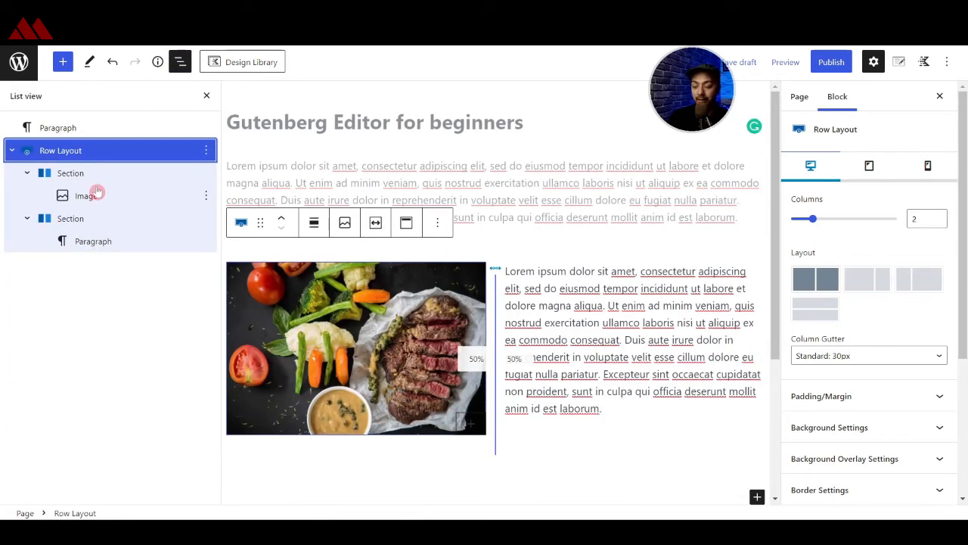
click(75, 155)
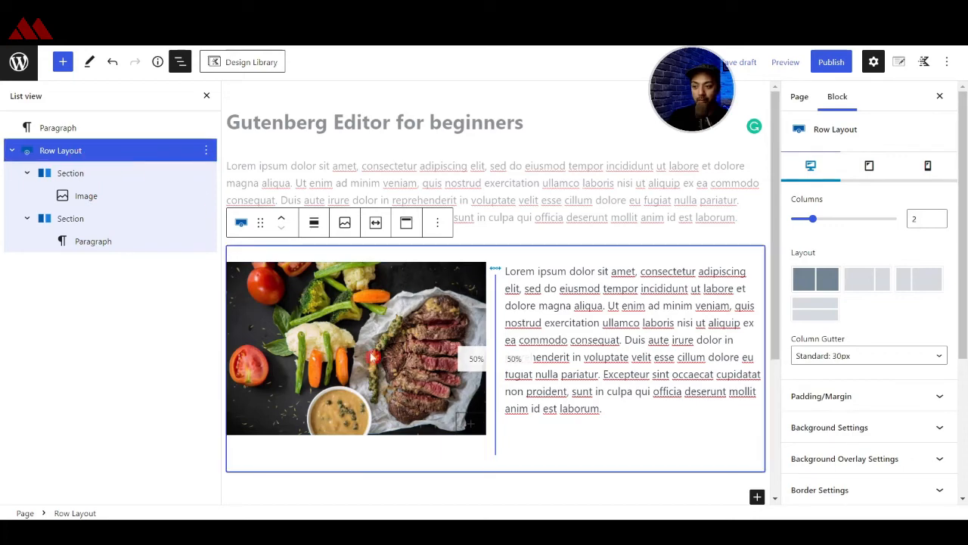
click(60, 178)
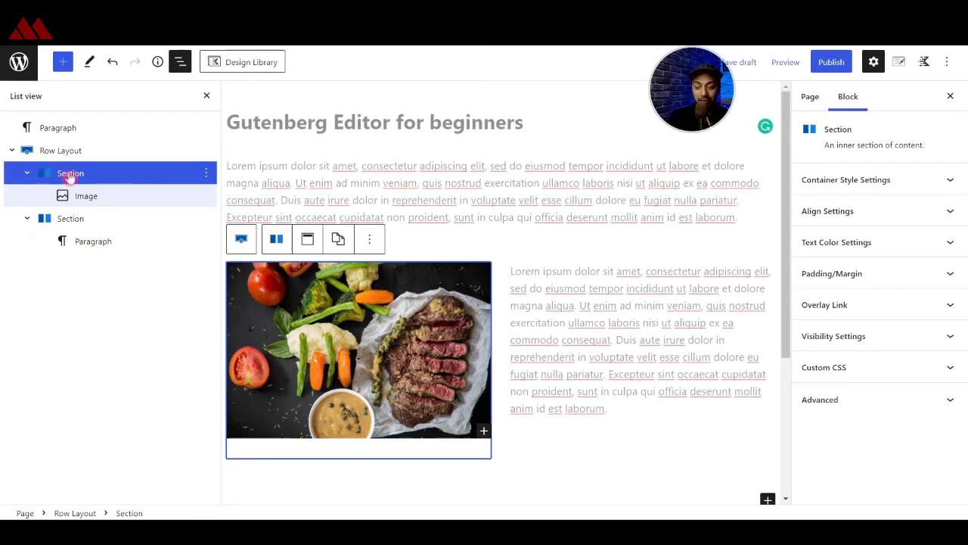
click(86, 199)
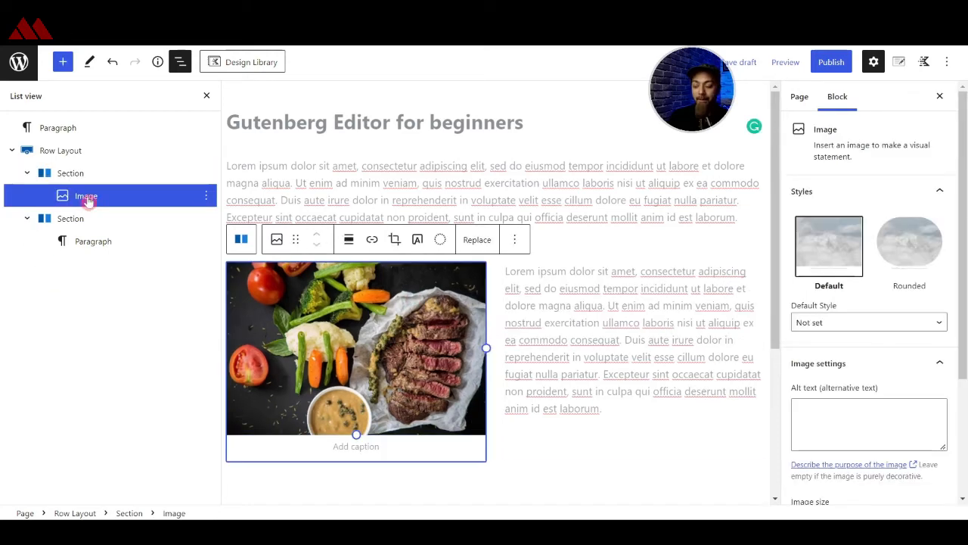
click(66, 220)
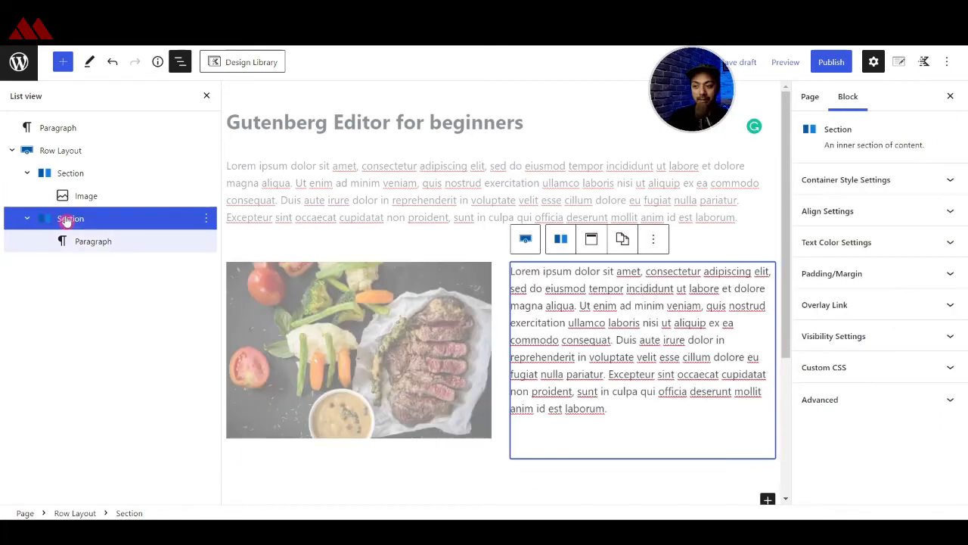
click(93, 242)
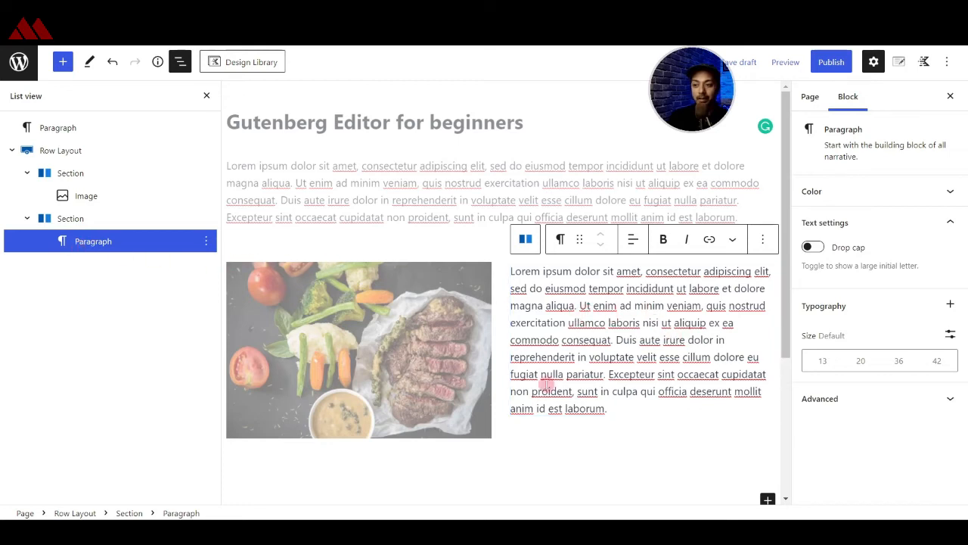
Swap the row's contents in the list view, moving the Paragraph into the first Section and the Image into the second, and close the list view
click(81, 243)
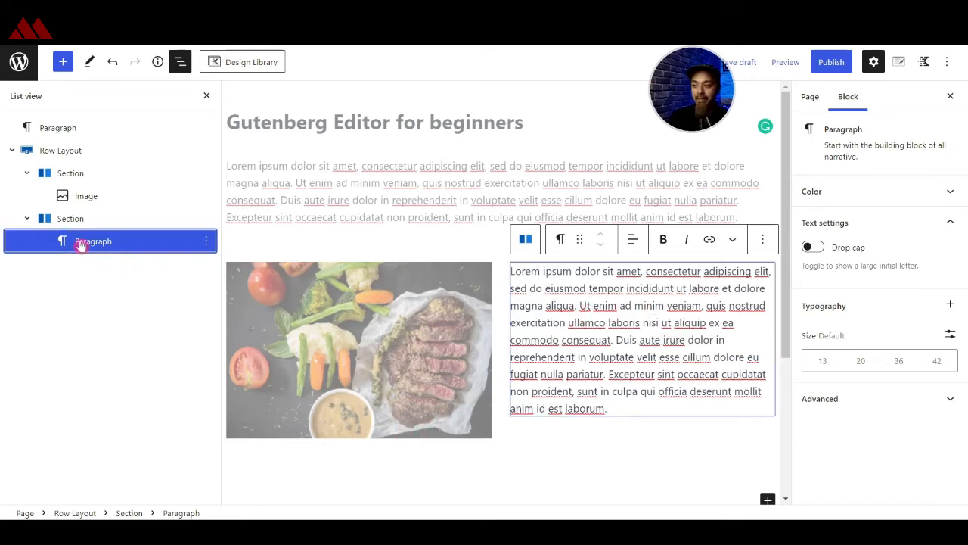
drag(80, 243, 89, 201)
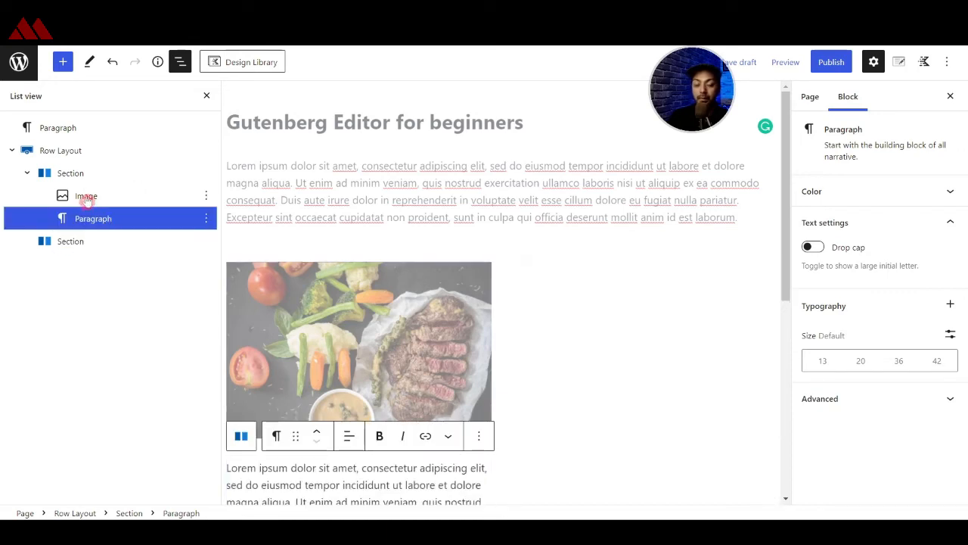
click(79, 196)
drag(79, 196, 103, 233)
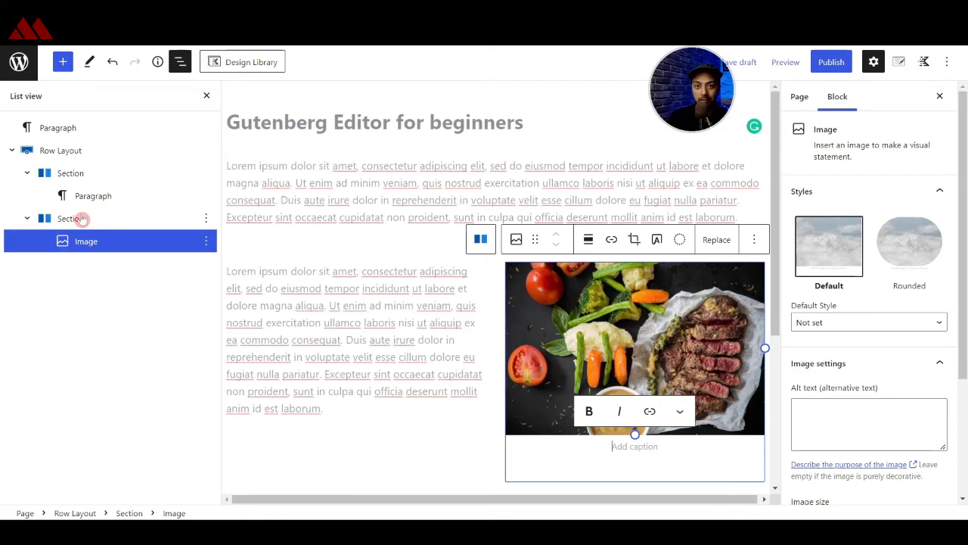
key(shift+alt+o)
Set the Row Layout's background overlay color to light blue 74B8E3
click(75, 513)
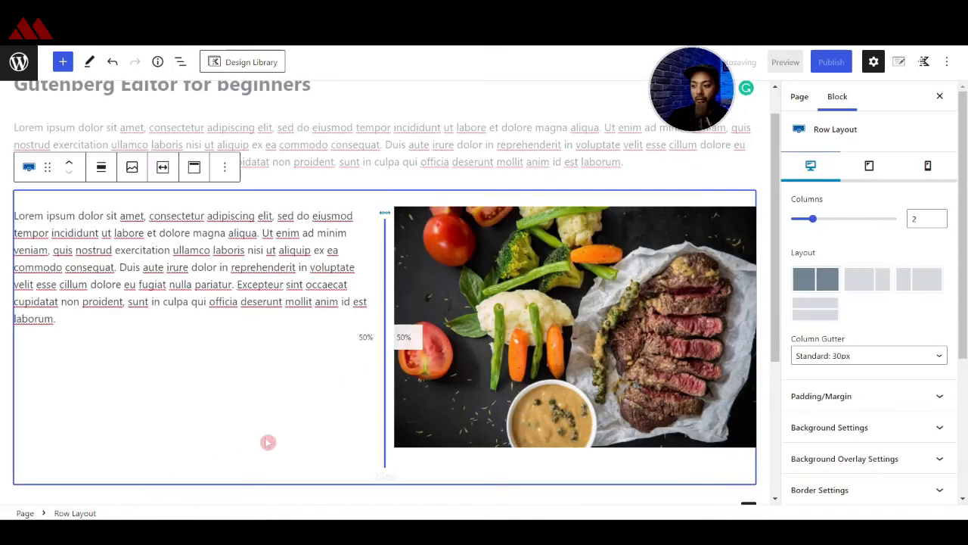
click(879, 467)
scroll(889, 398, down, 3)
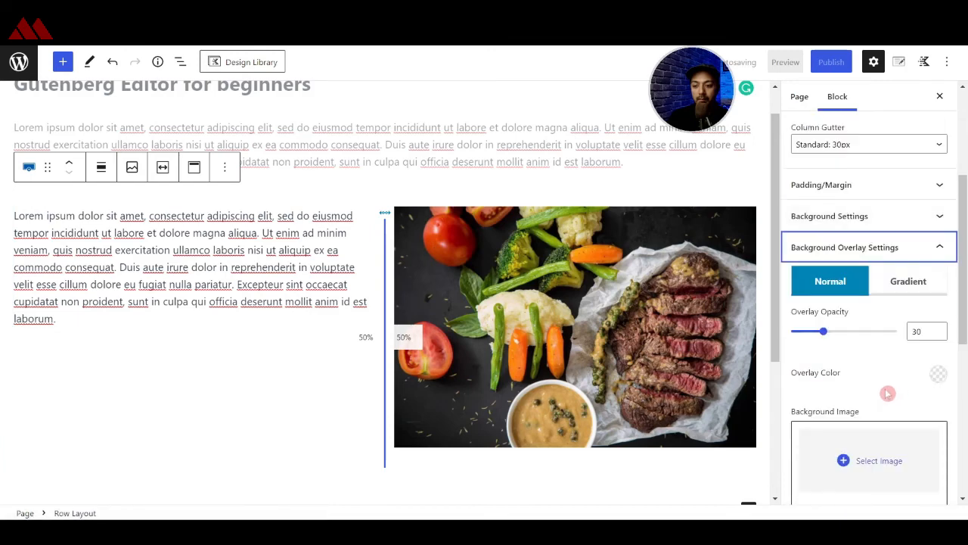
click(936, 377)
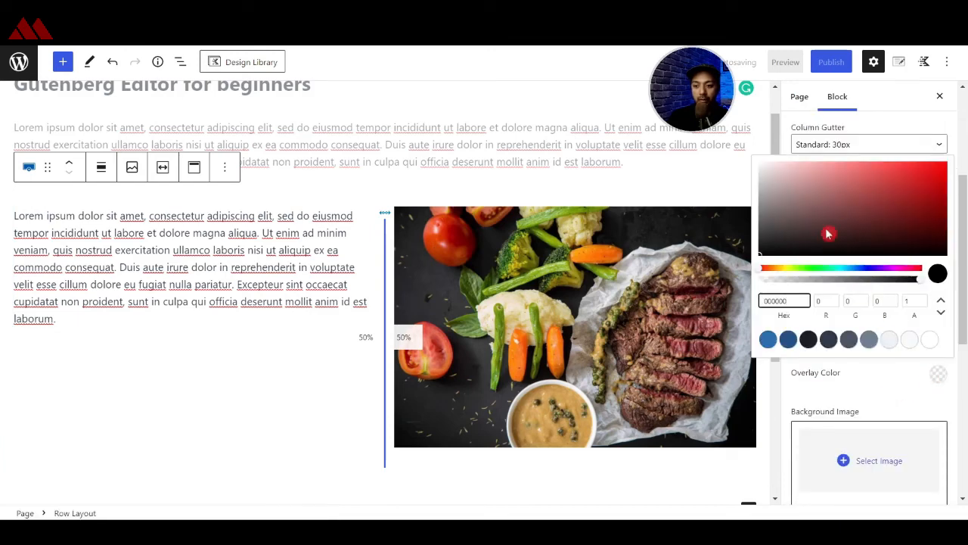
click(850, 269)
click(824, 190)
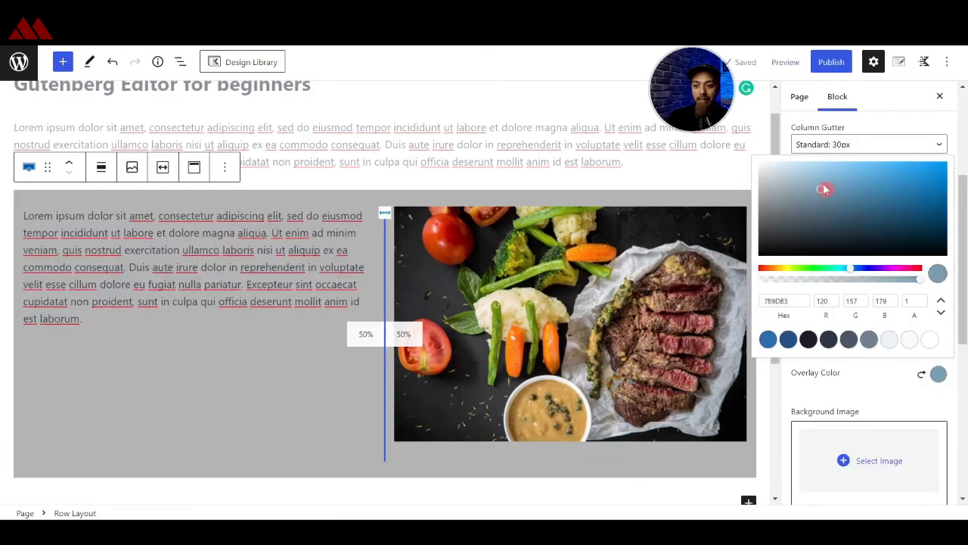
drag(824, 189, 852, 175)
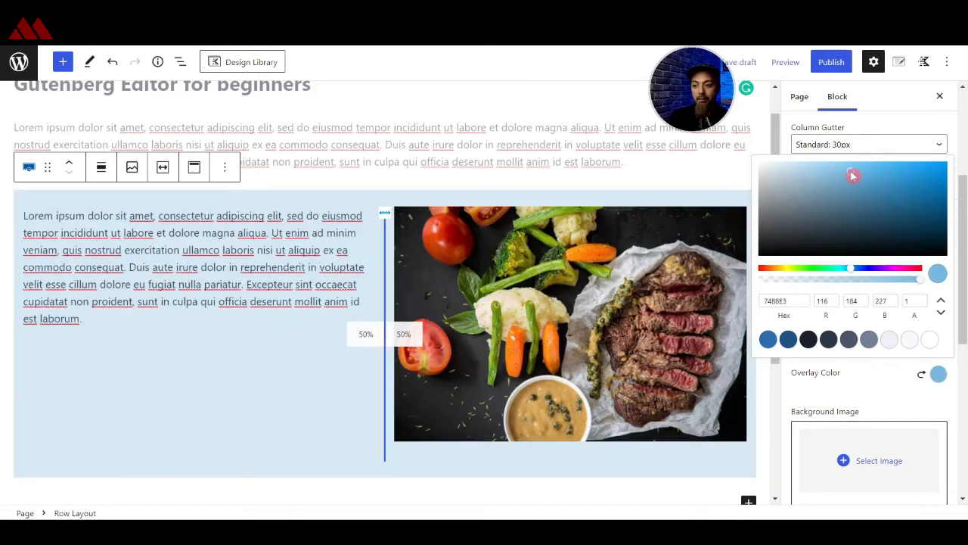
click(345, 402)
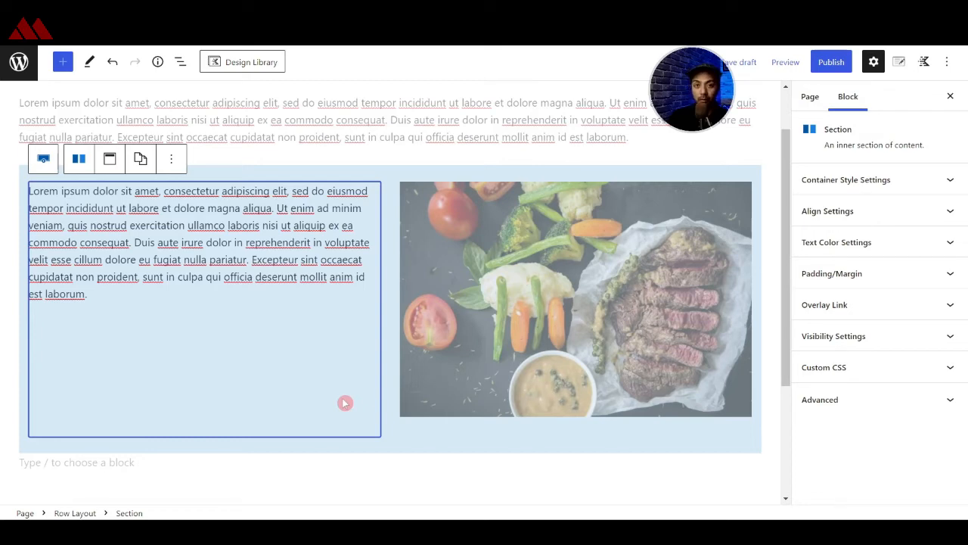
Save the whole Row Layout as a reusable block named "blue-block-1"
scroll(407, 328, down, 1)
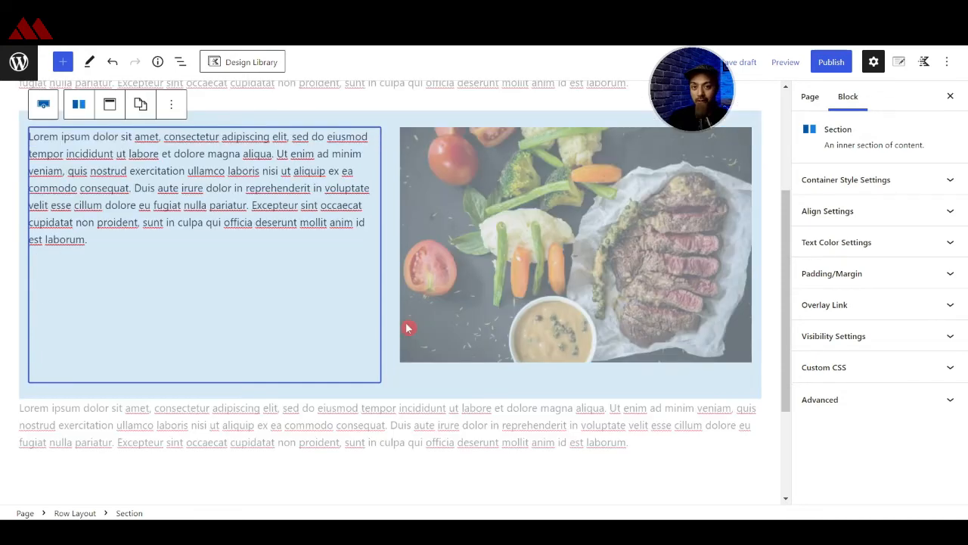
scroll(398, 295, up, 1)
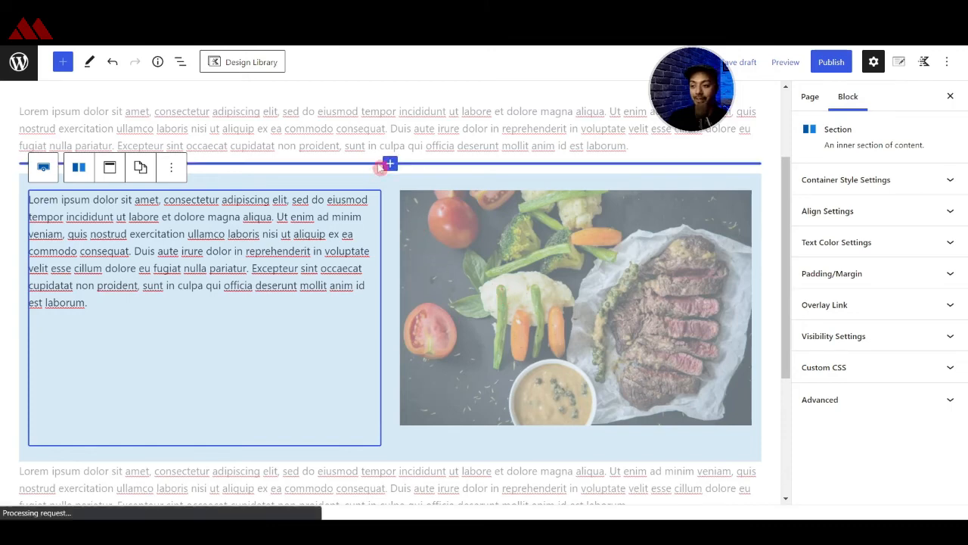
click(371, 181)
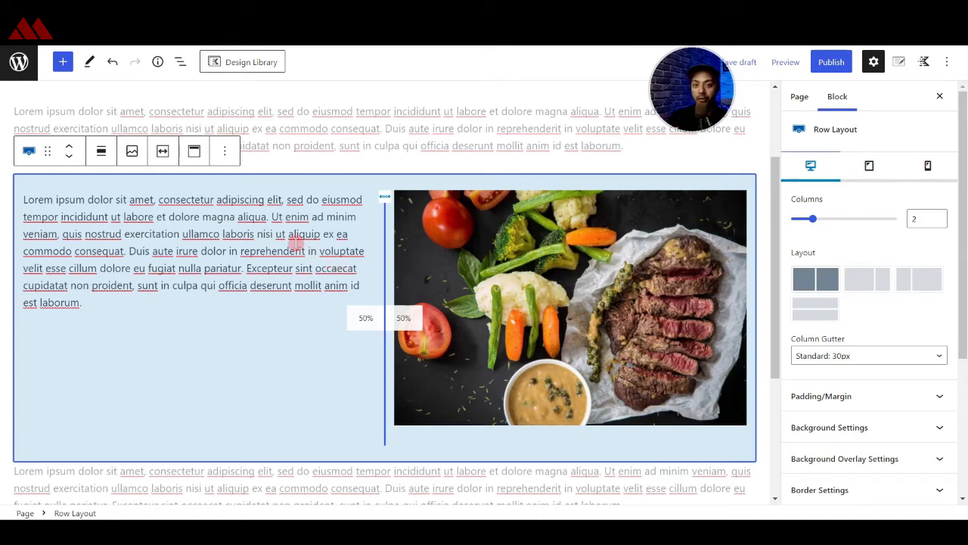
click(225, 154)
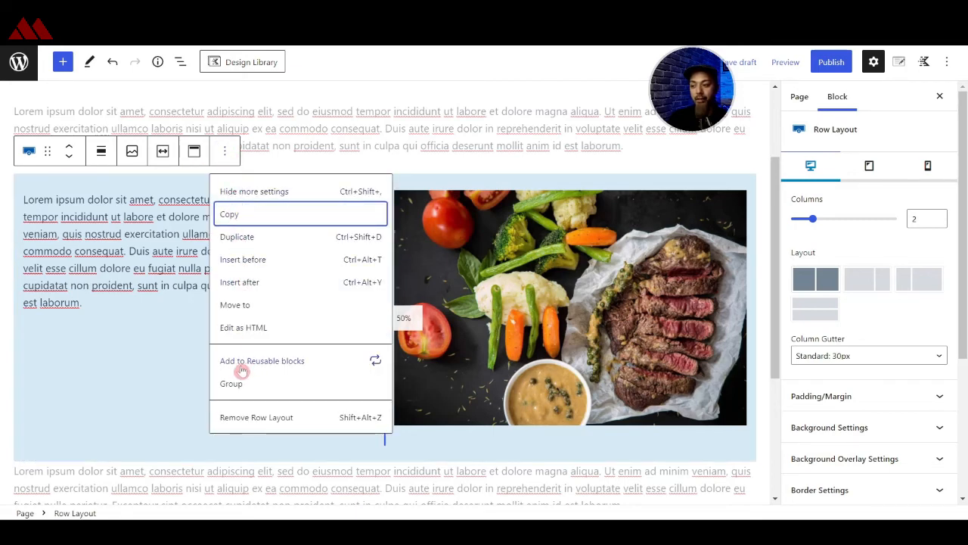
click(286, 368)
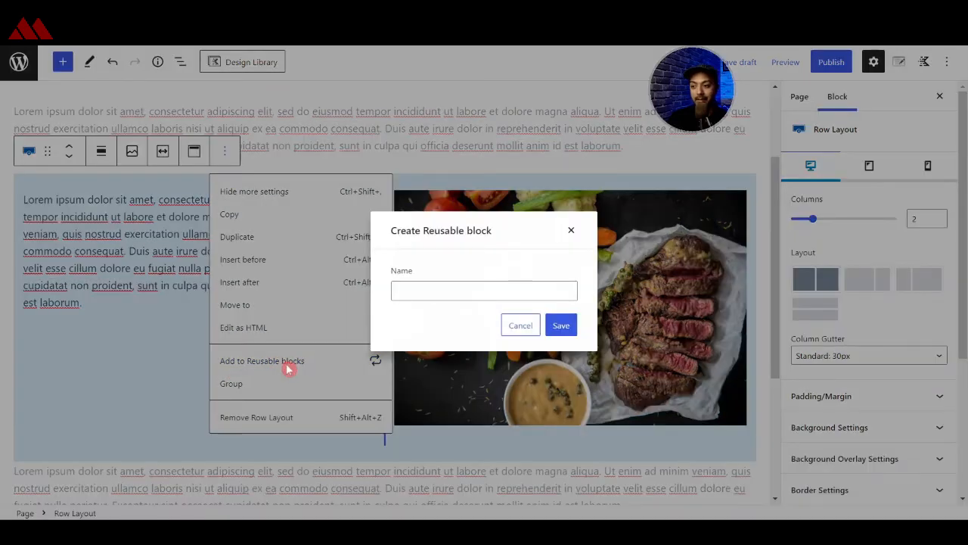
click(429, 292)
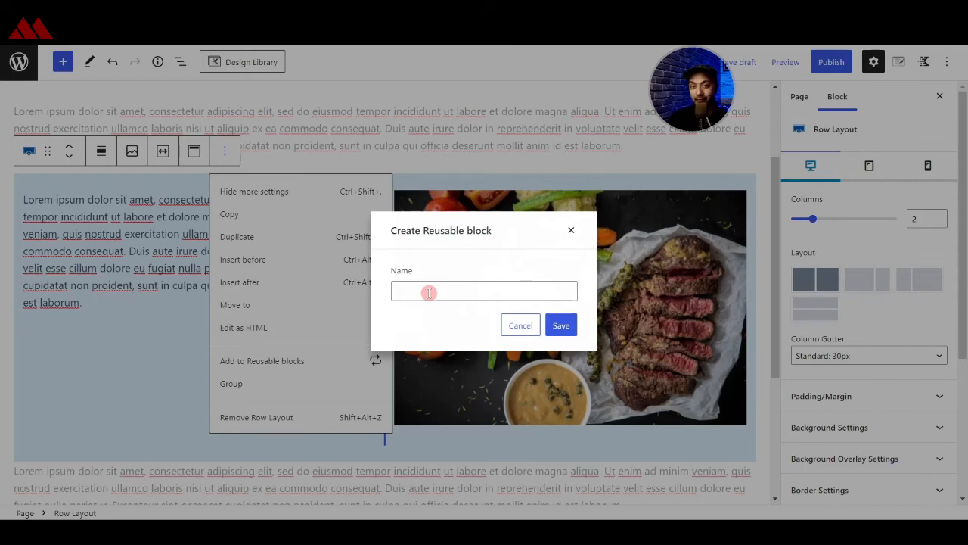
click(429, 293)
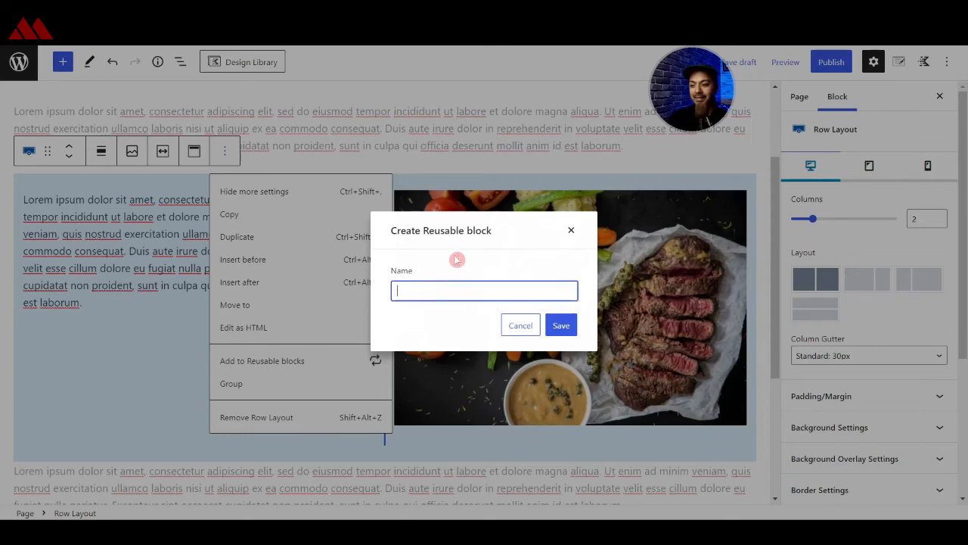
text(blue-block-1)
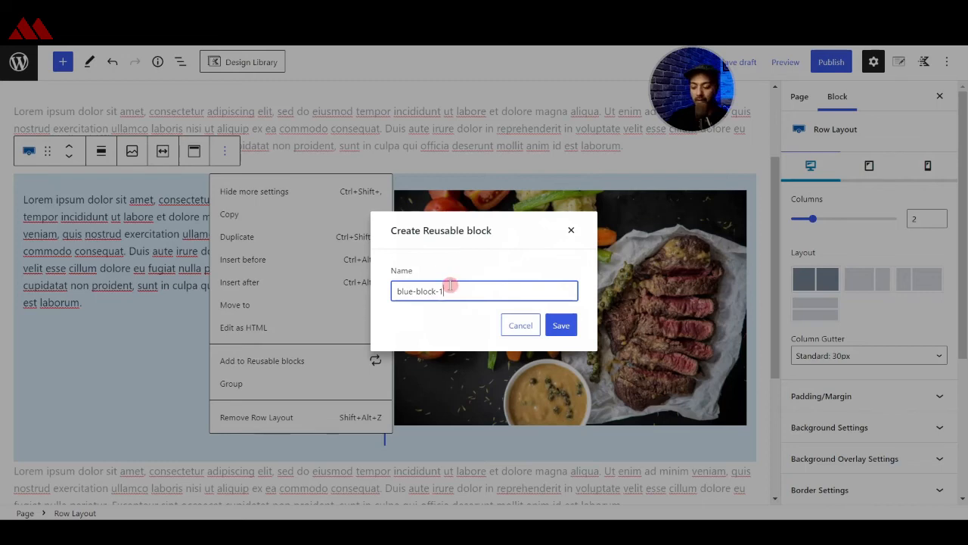
click(560, 325)
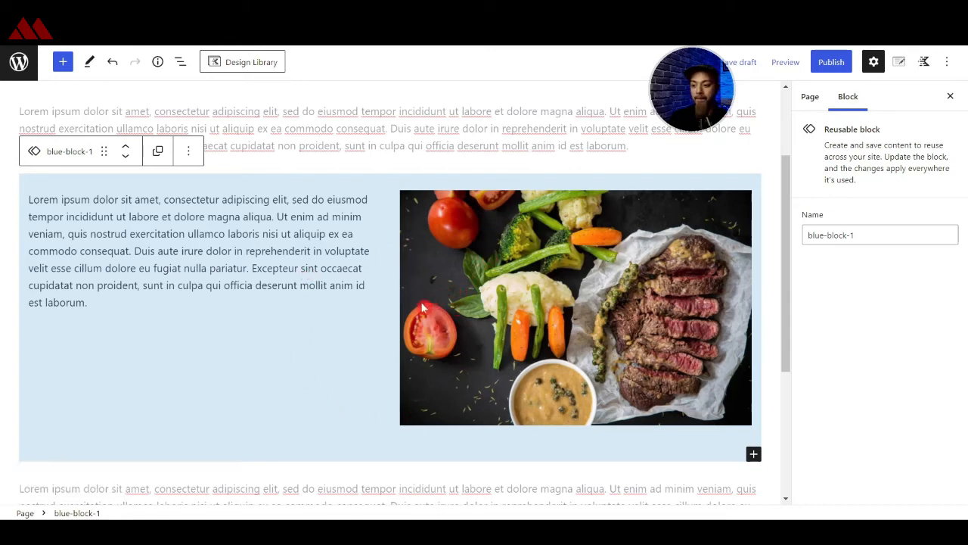
Publish the "Gutenberg Editor for beginners" page and create a new page titled "New page" from the list of all pages
scroll(422, 301, down, 3)
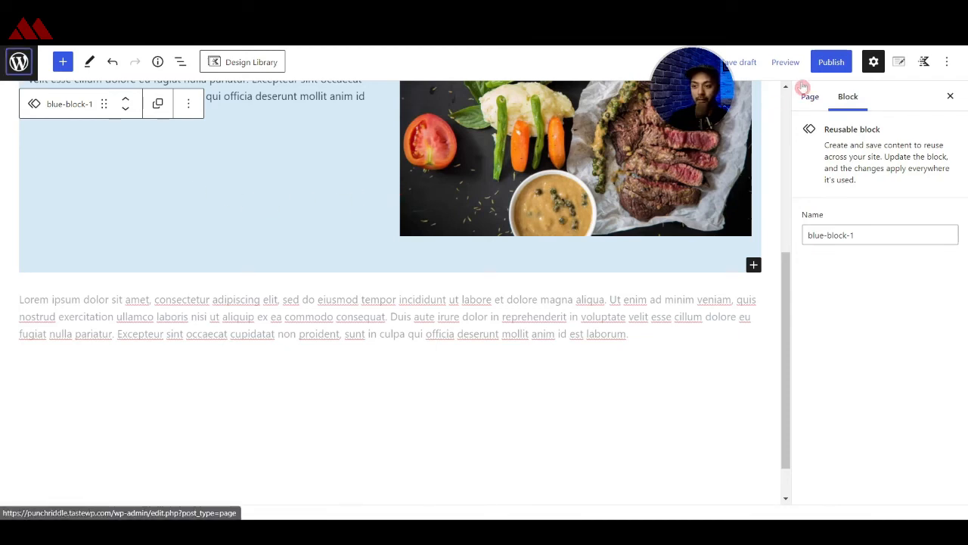
click(831, 62)
click(839, 66)
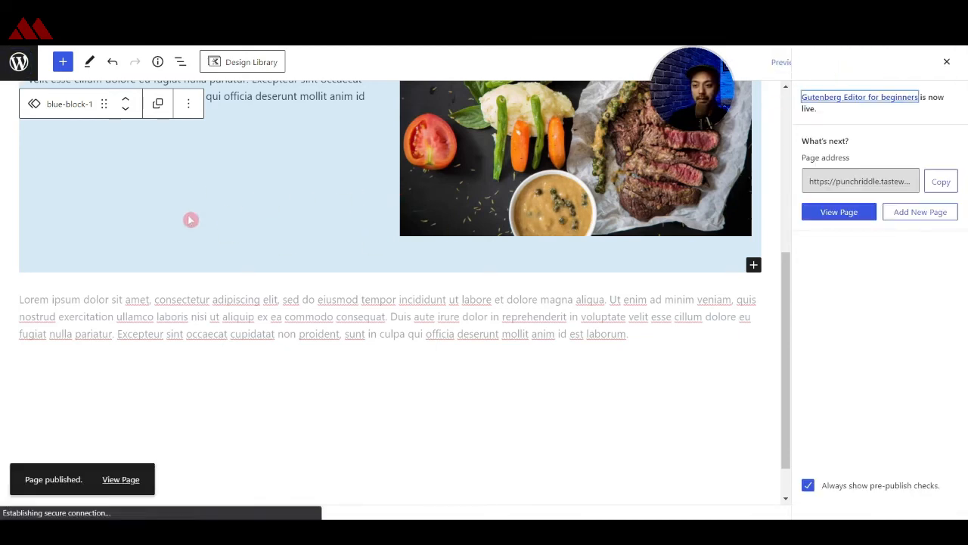
click(19, 62)
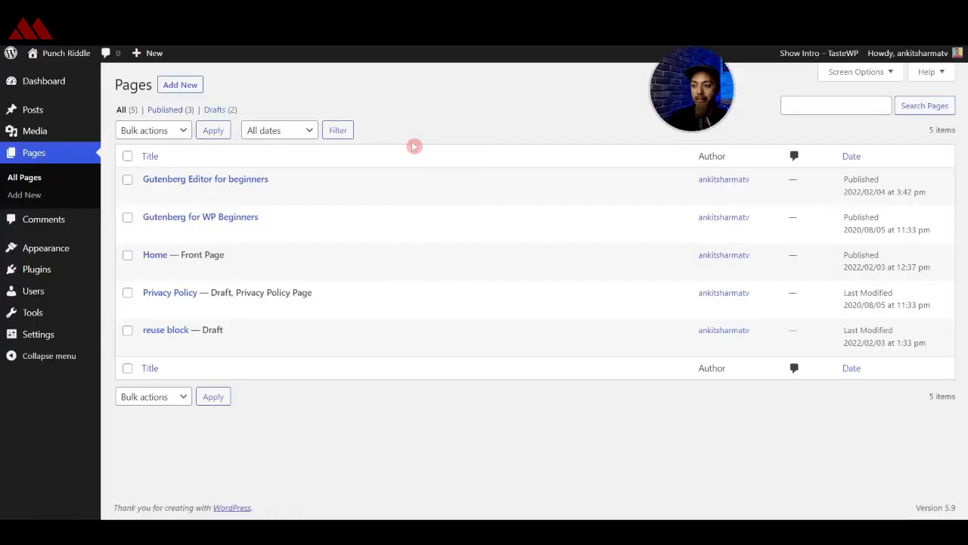
click(182, 89)
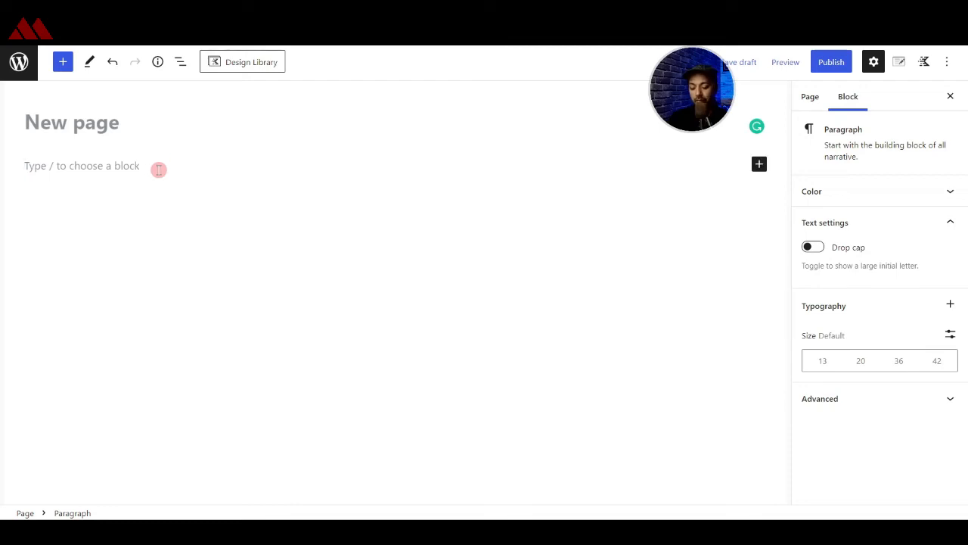
text(/)
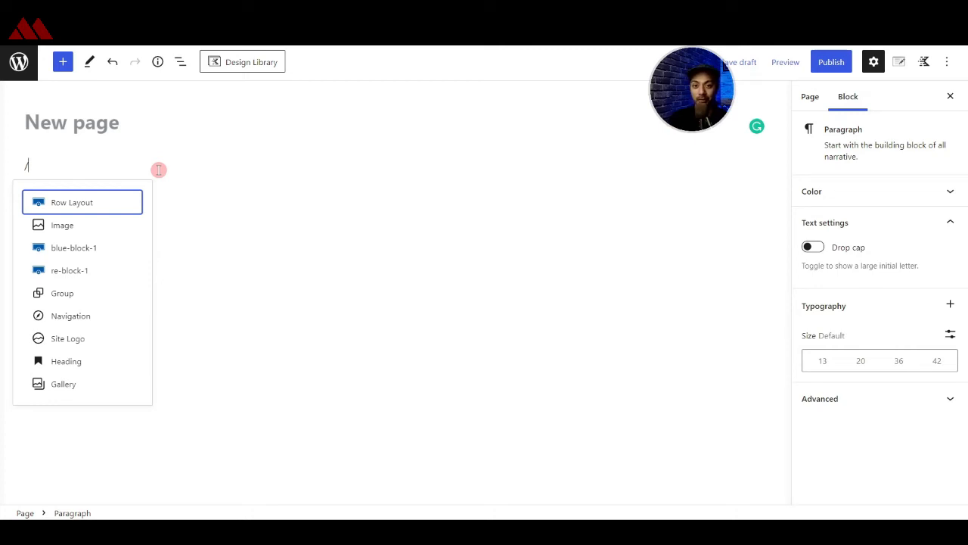
text(blue)
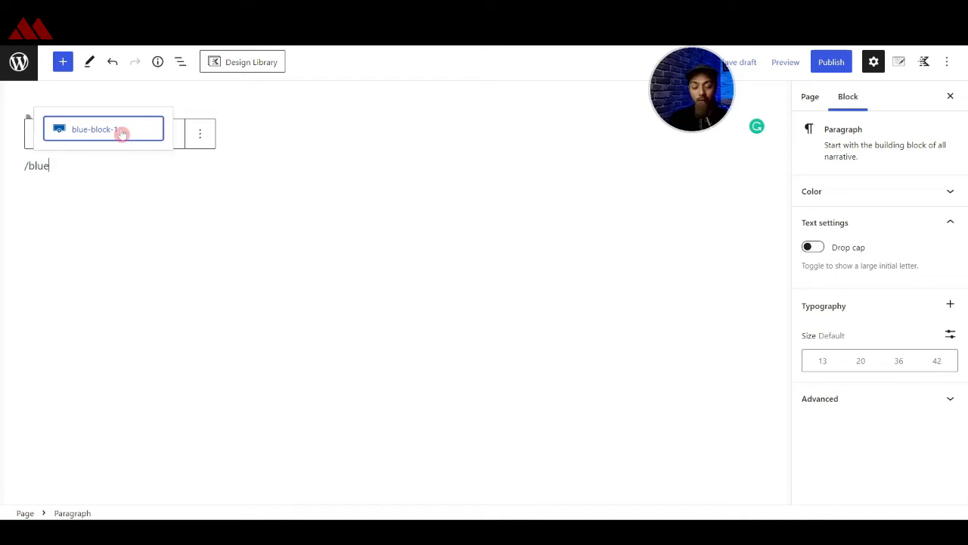
key(BackSpace)
key(BackSpace)
key(BackSpace)
key(BackSpace)
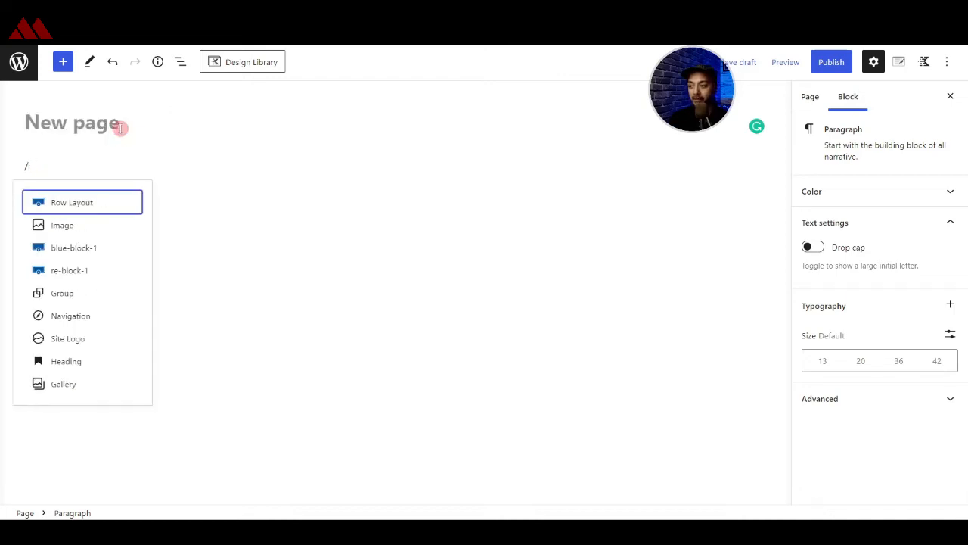
key(BackSpace)
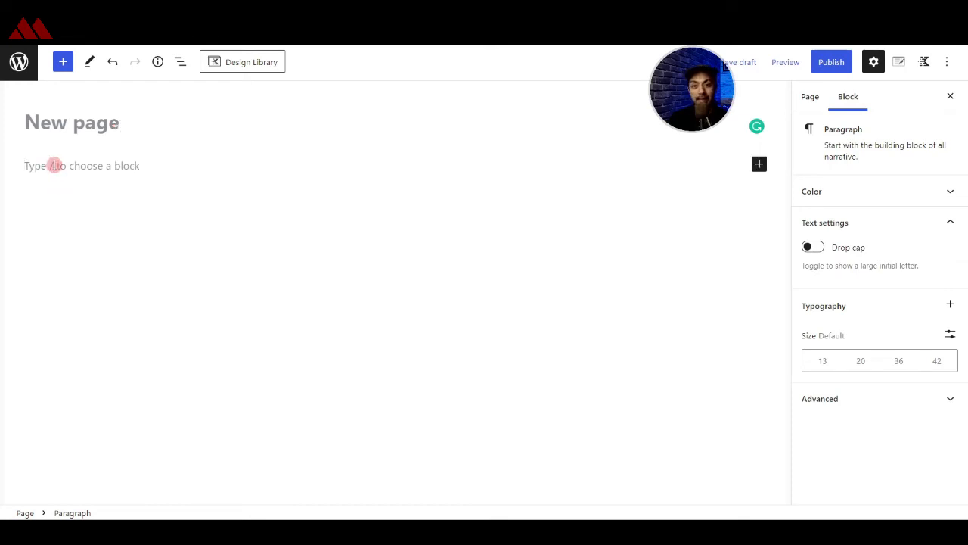
Insert the reusable block blue-block-1 into the new page from the block library
click(63, 64)
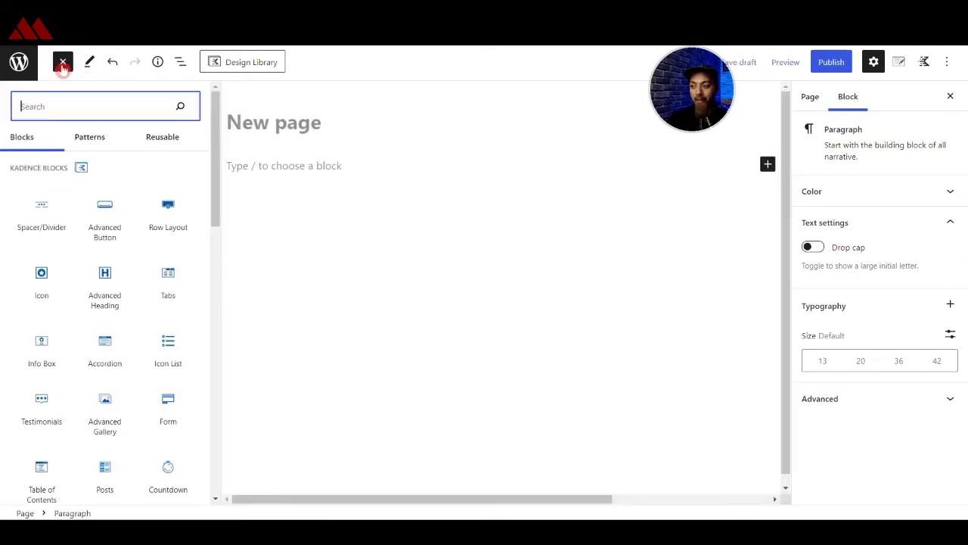
click(169, 142)
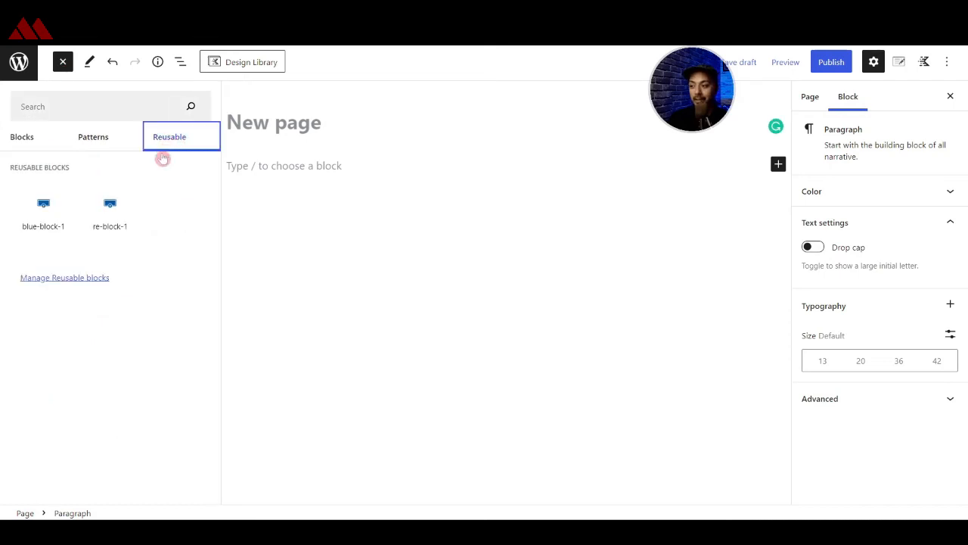
mouse_move(44, 231)
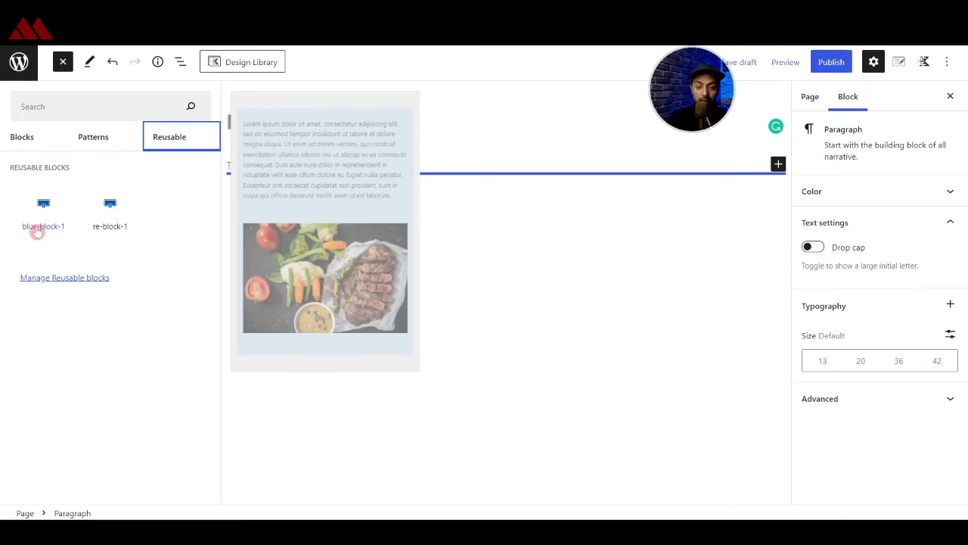
click(37, 232)
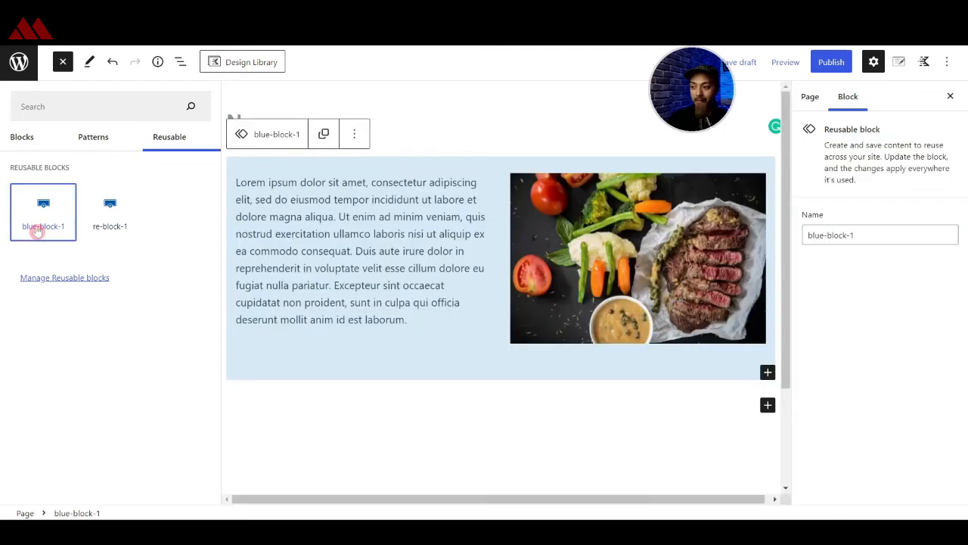
Add a paragraph reading "This is blue block" below the Lorem ipsum text inside the reusable block
click(393, 340)
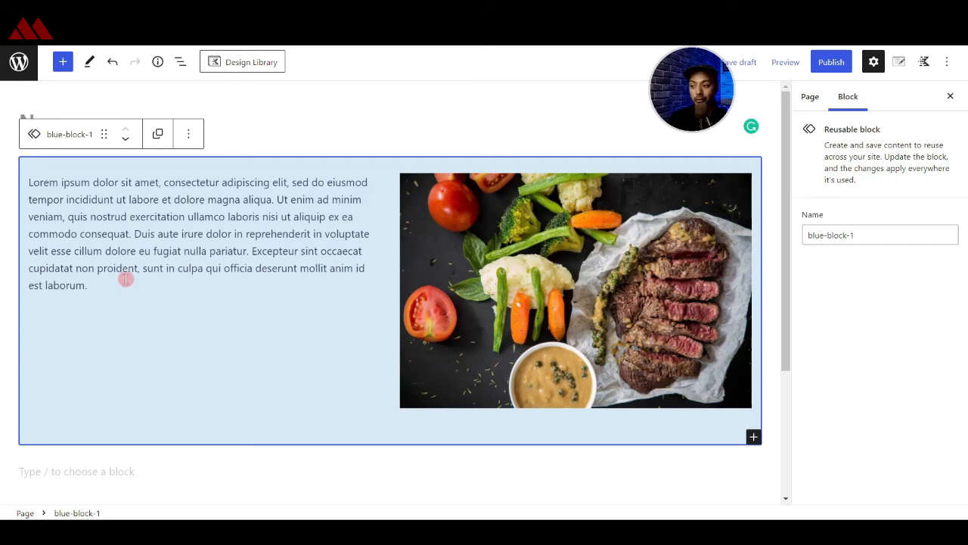
click(234, 286)
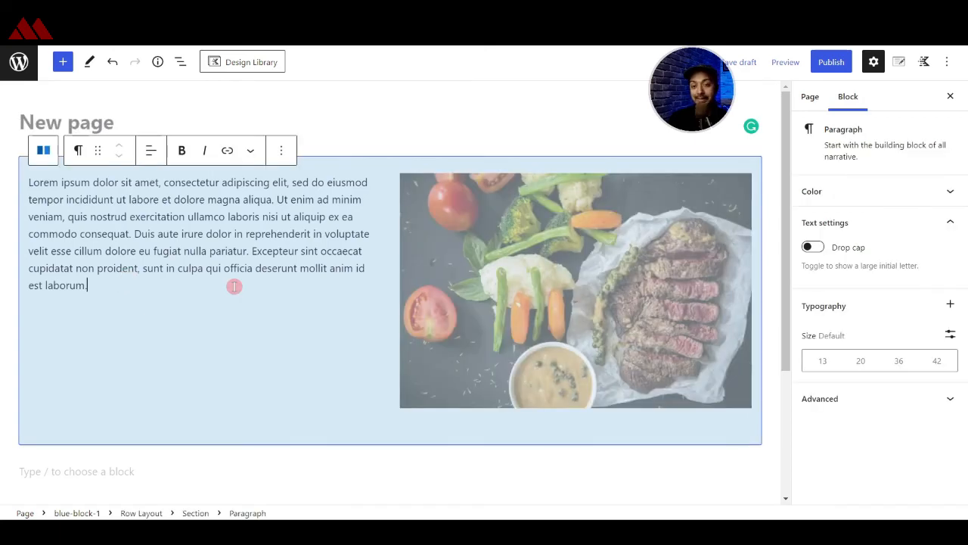
key(Return)
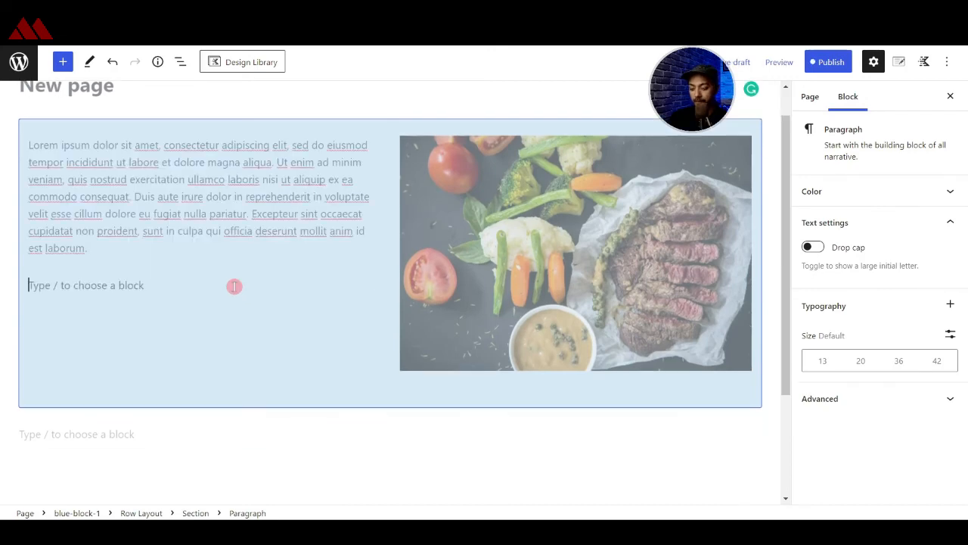
text(This is blue block)
Publish the new page together with the blue-block-1 changes and check the block on the "Gutenberg Editor for beginners" page
click(545, 86)
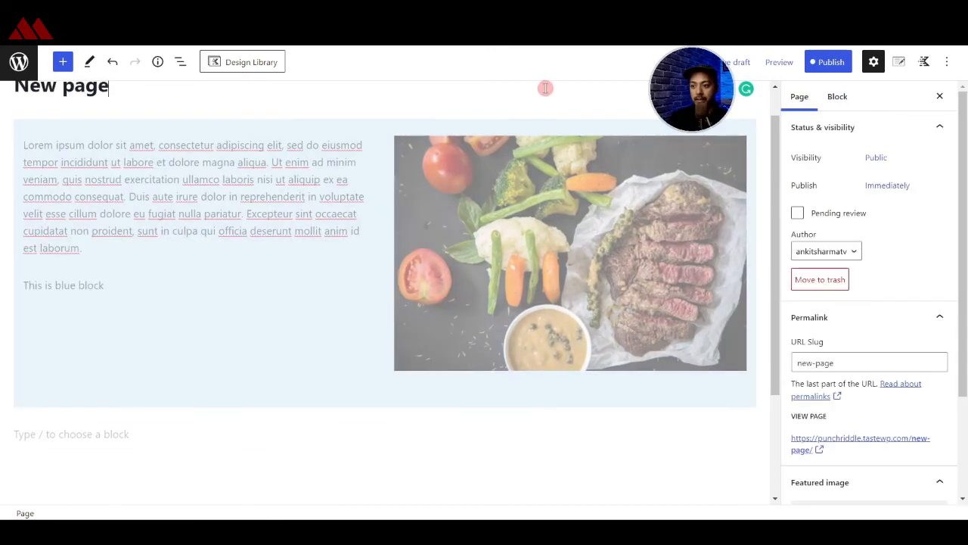
click(831, 64)
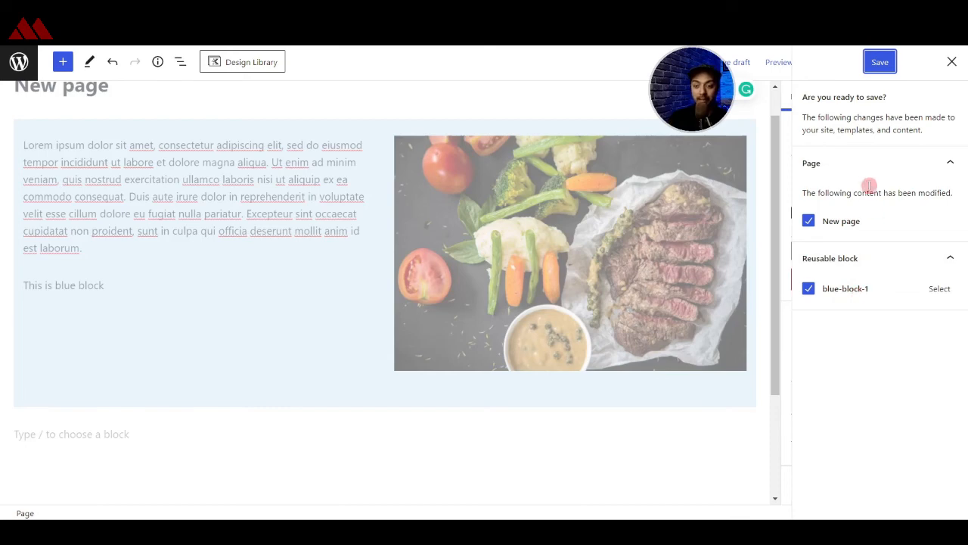
click(874, 70)
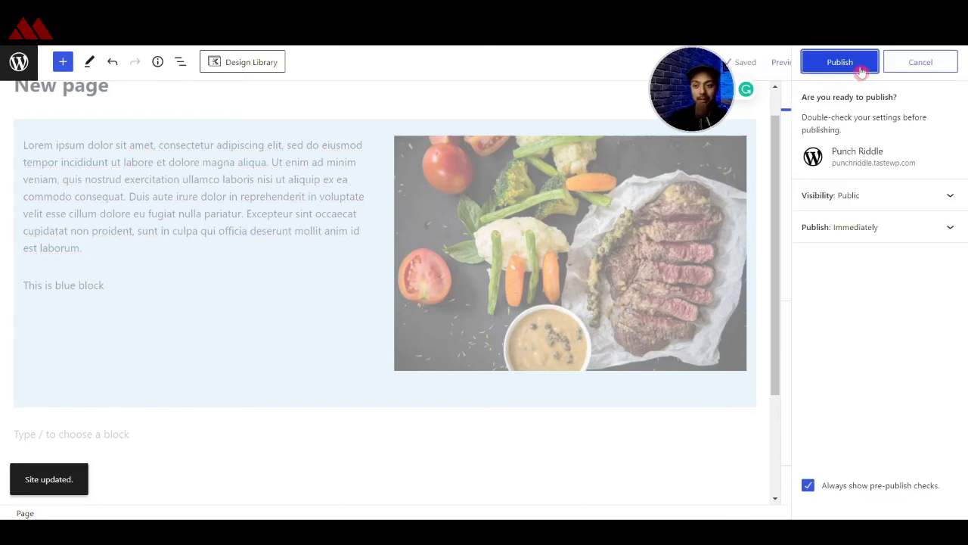
click(860, 69)
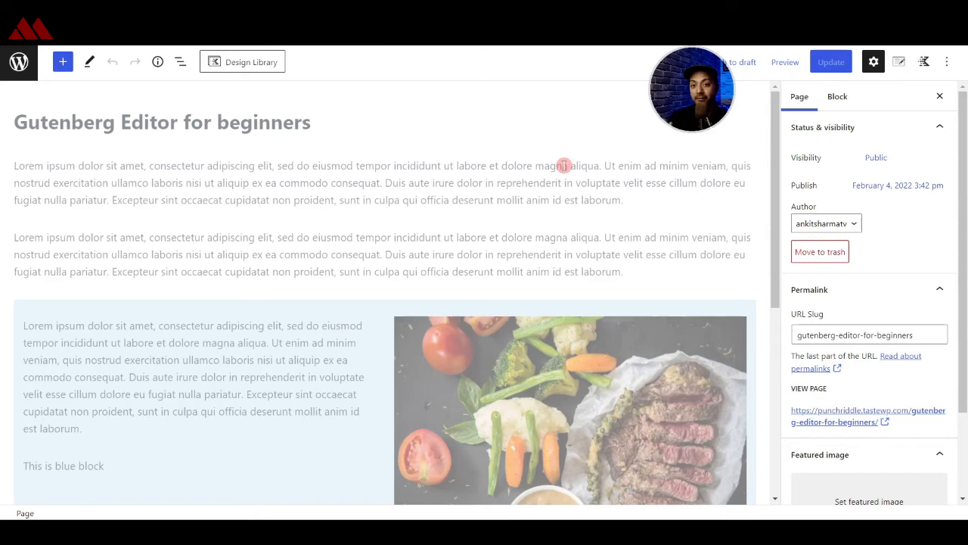
scroll(384, 251, down, 1)
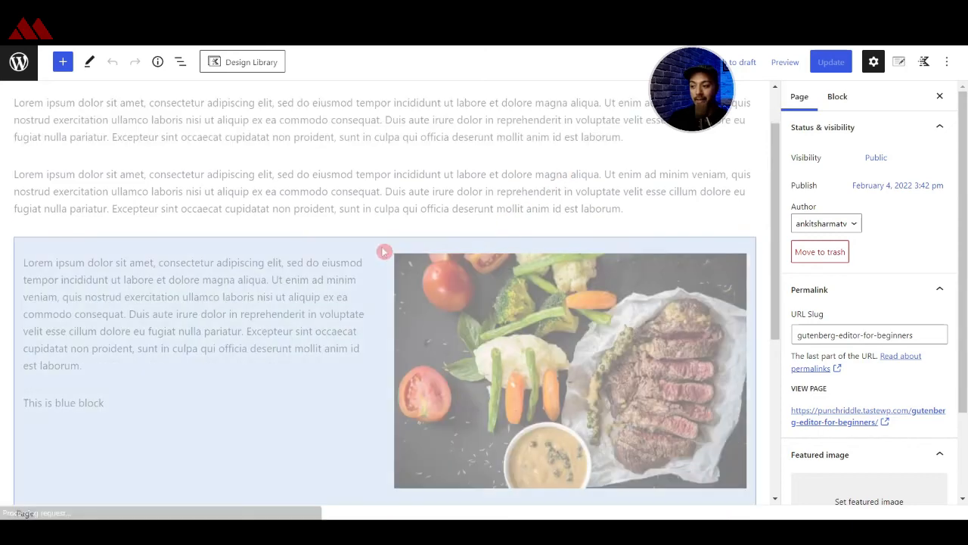
Convert the blue-block-1 reusable block on the new page to regular blocks
click(226, 337)
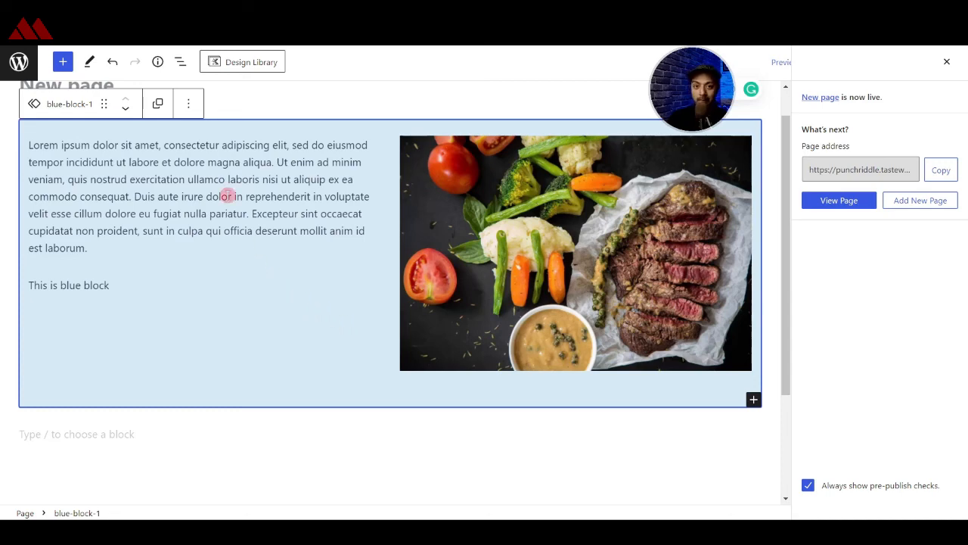
click(188, 110)
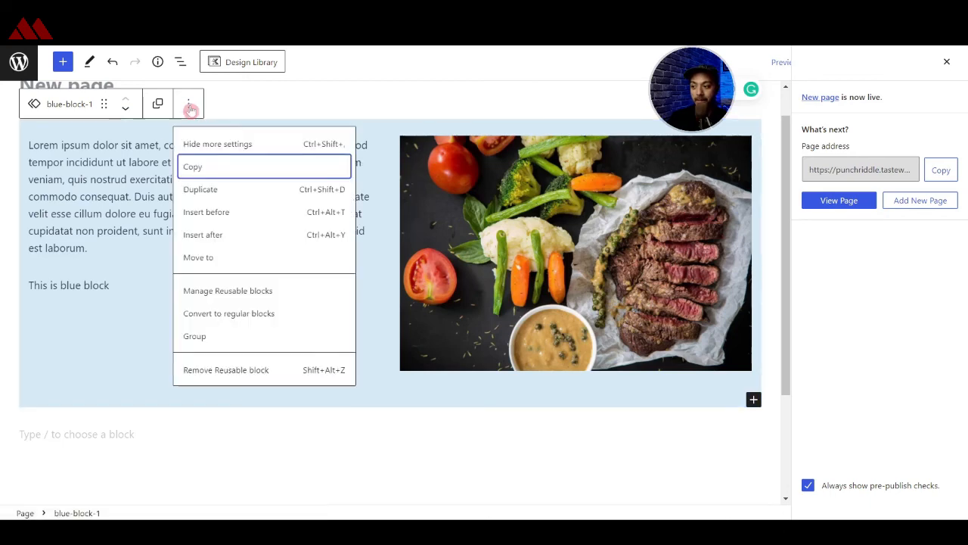
click(199, 319)
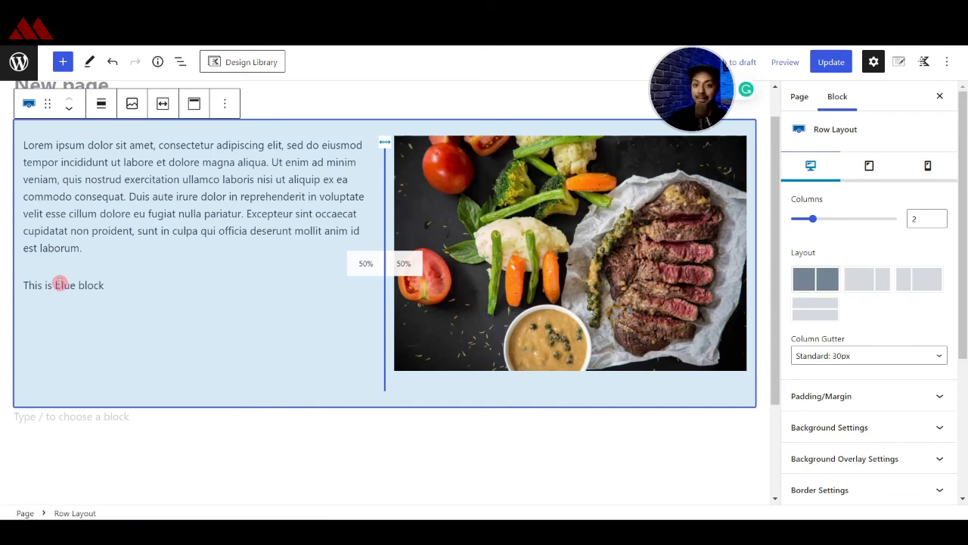
click(237, 447)
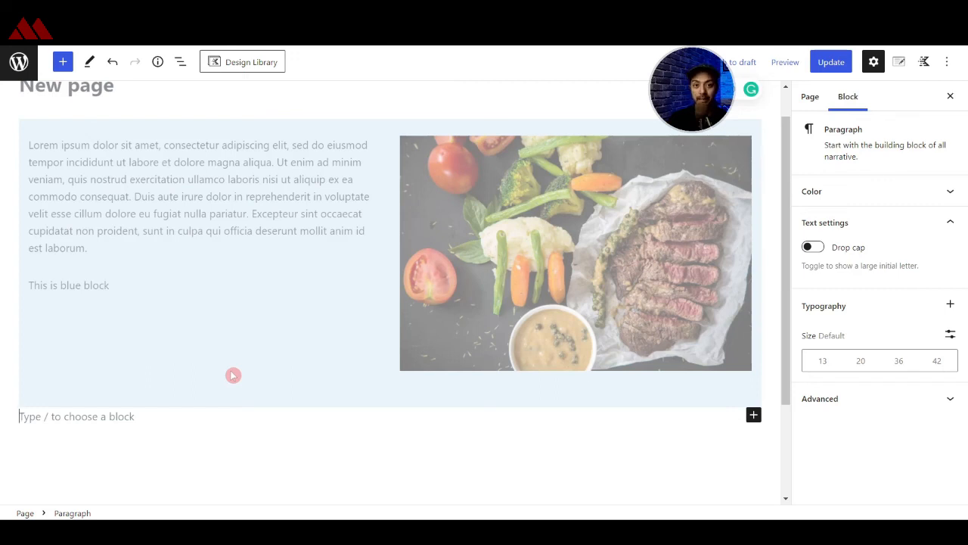
Open the reusable blocks management page in a new browser tab and export blue-block-1 as JSON
click(947, 63)
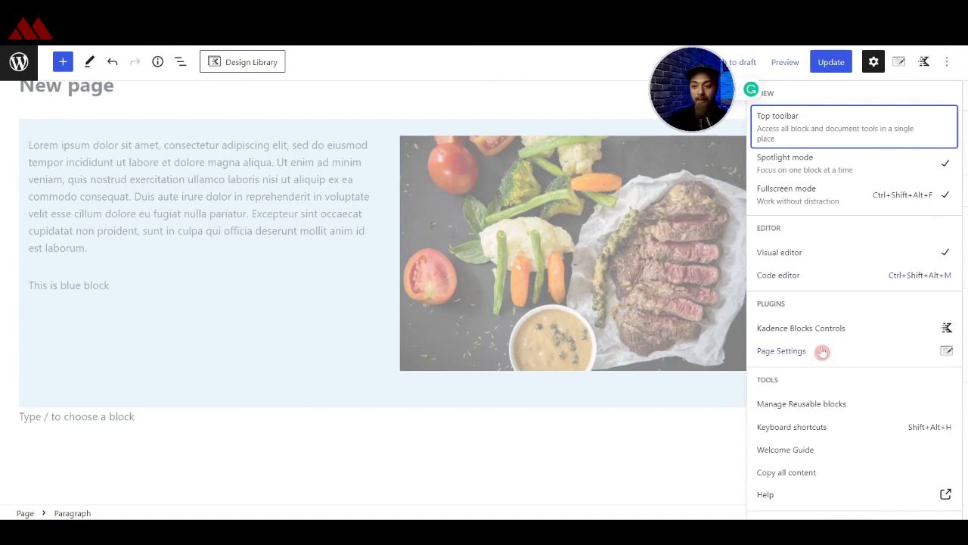
right_click(777, 409)
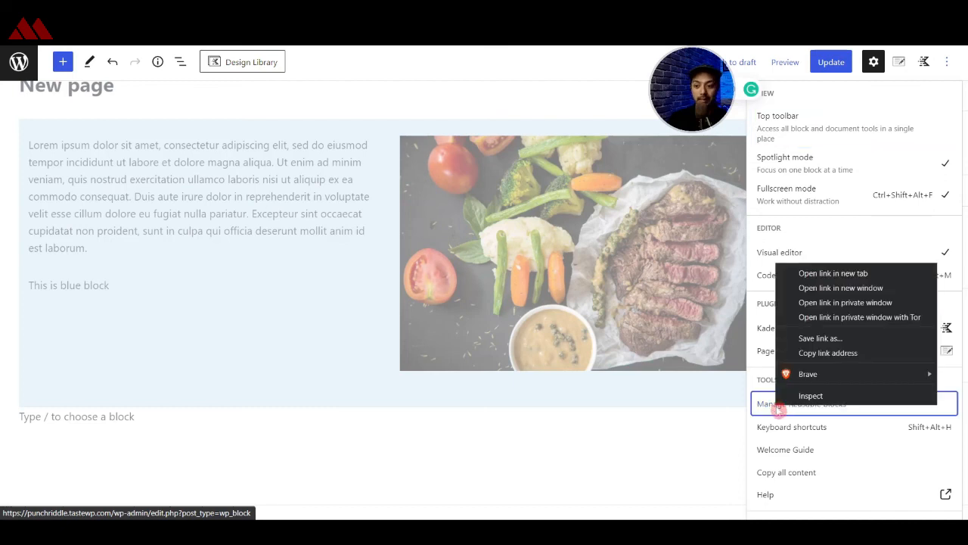
click(827, 274)
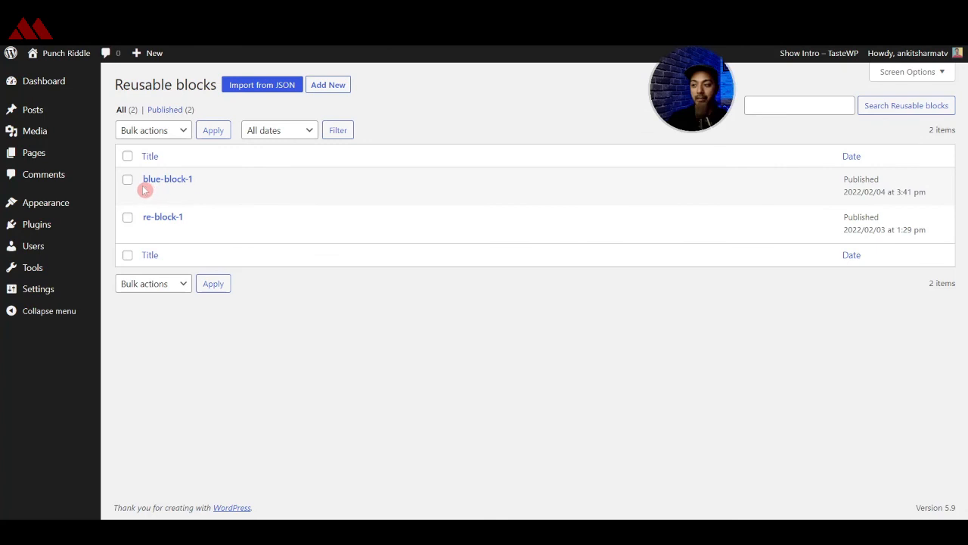
mouse_move(154, 190)
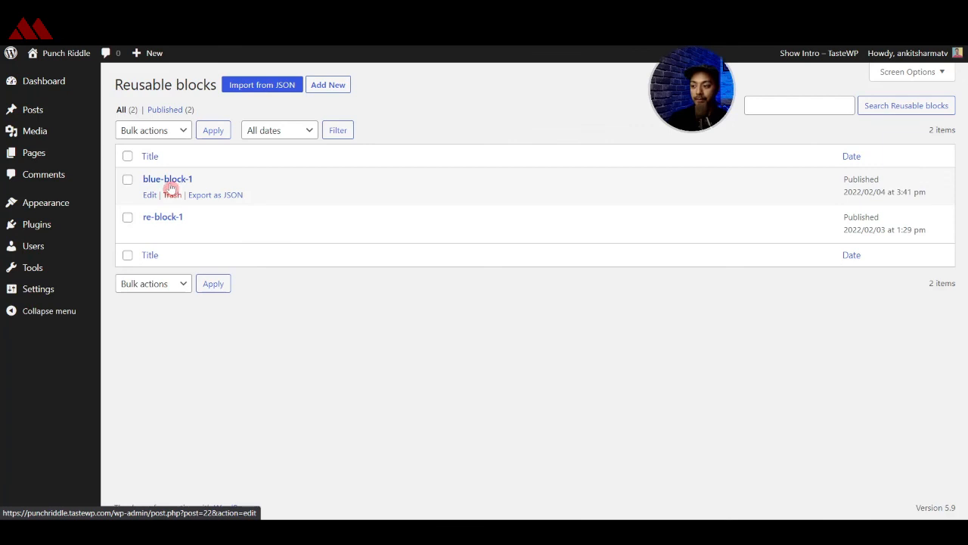
click(238, 196)
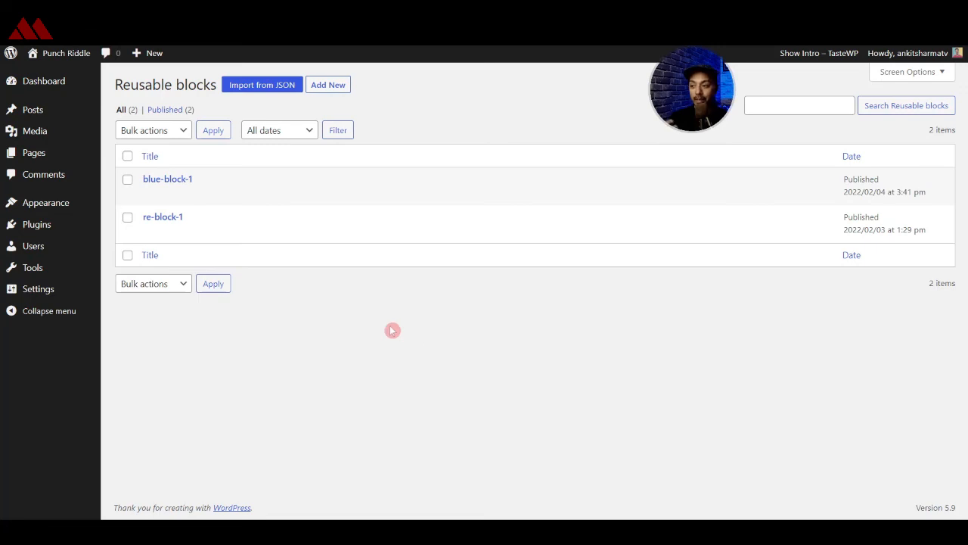
click(61, 162)
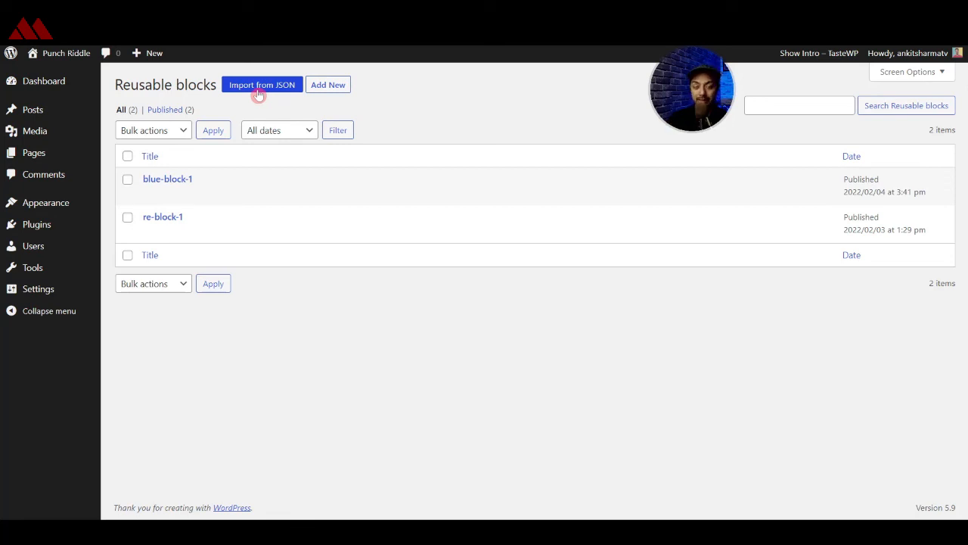
mouse_move(200, 192)
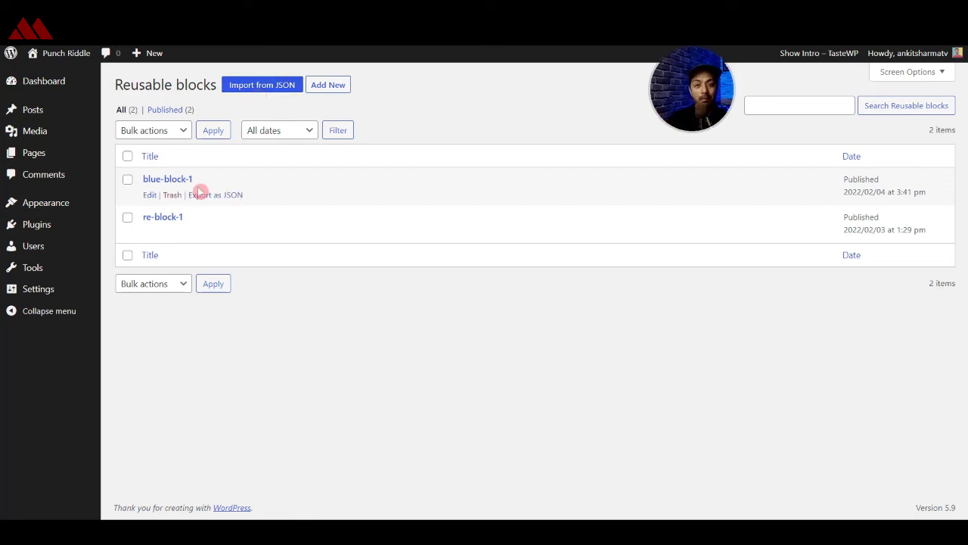